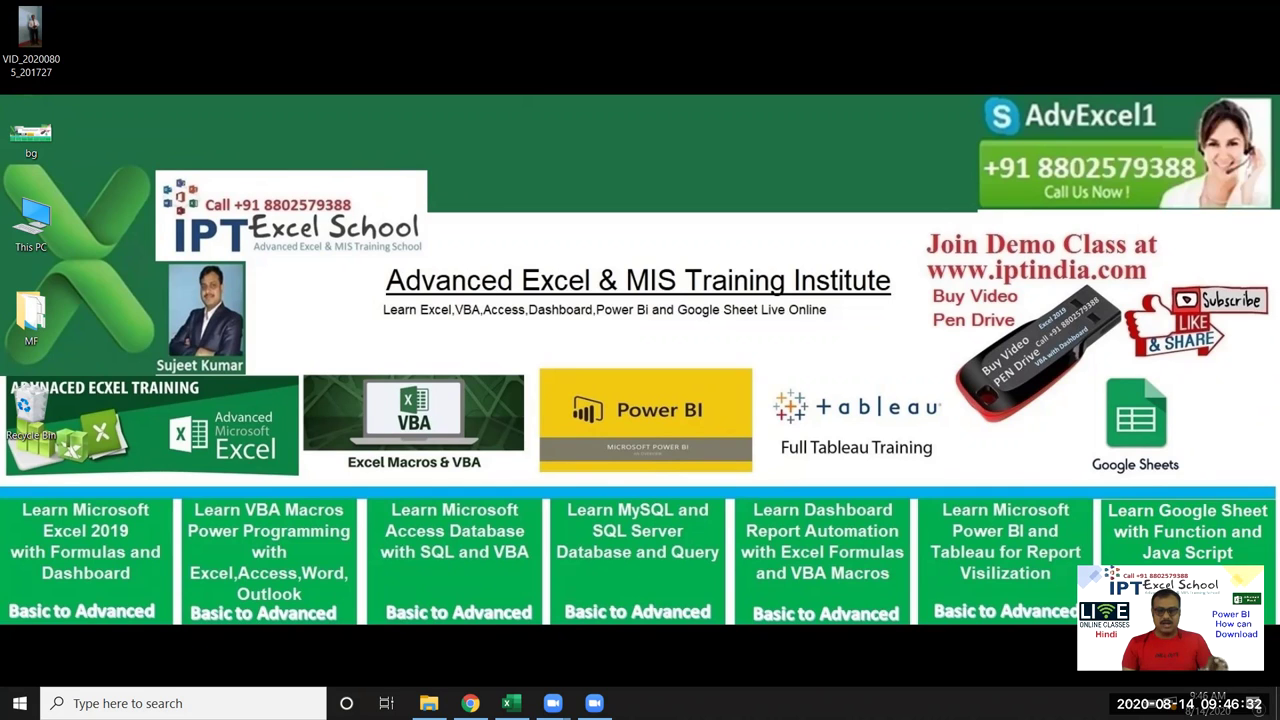
Bring Chrome forward and load google.com in a new tab
mouse_move(470, 700)
left_click(477, 675)
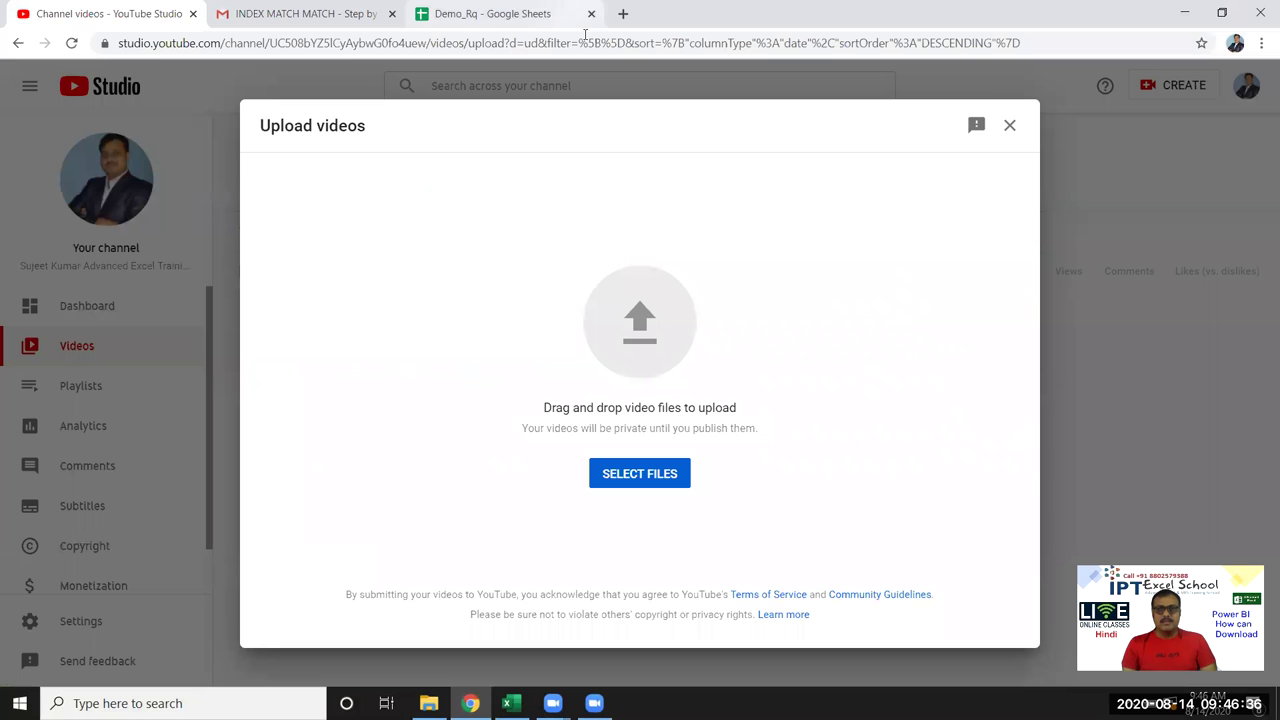
key("ctrl+t")
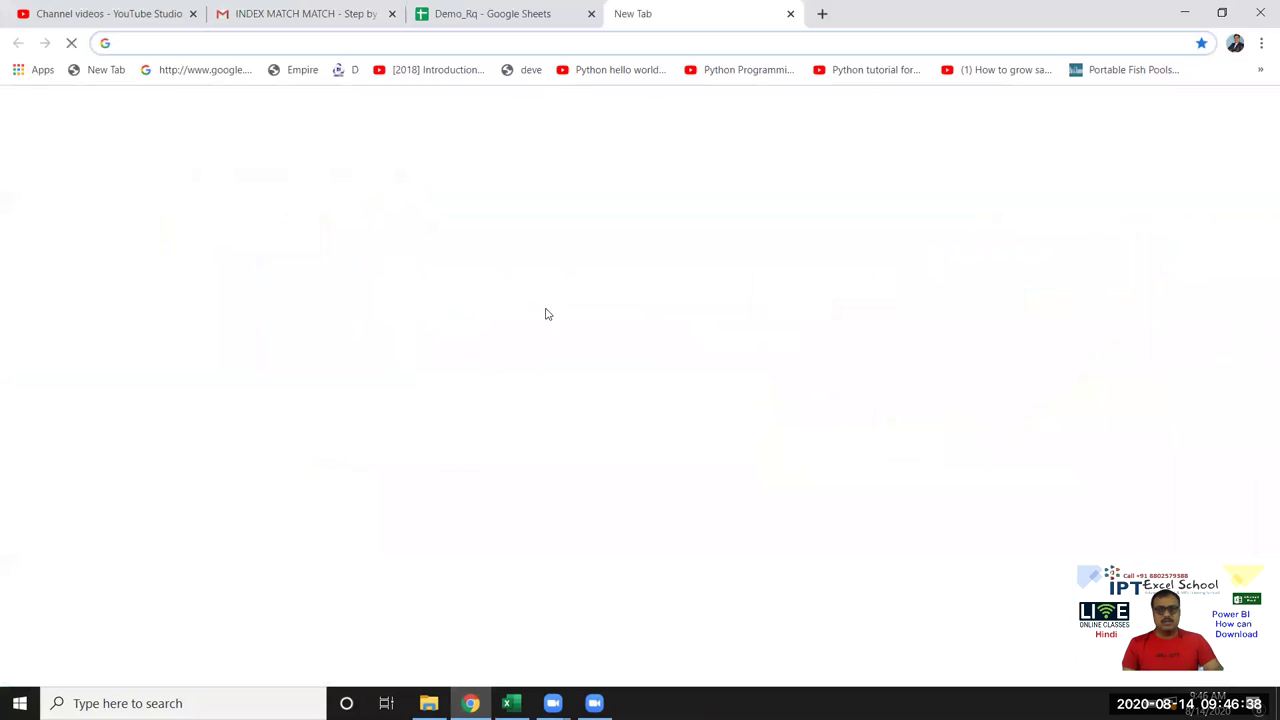
type("goo")
key("Return")
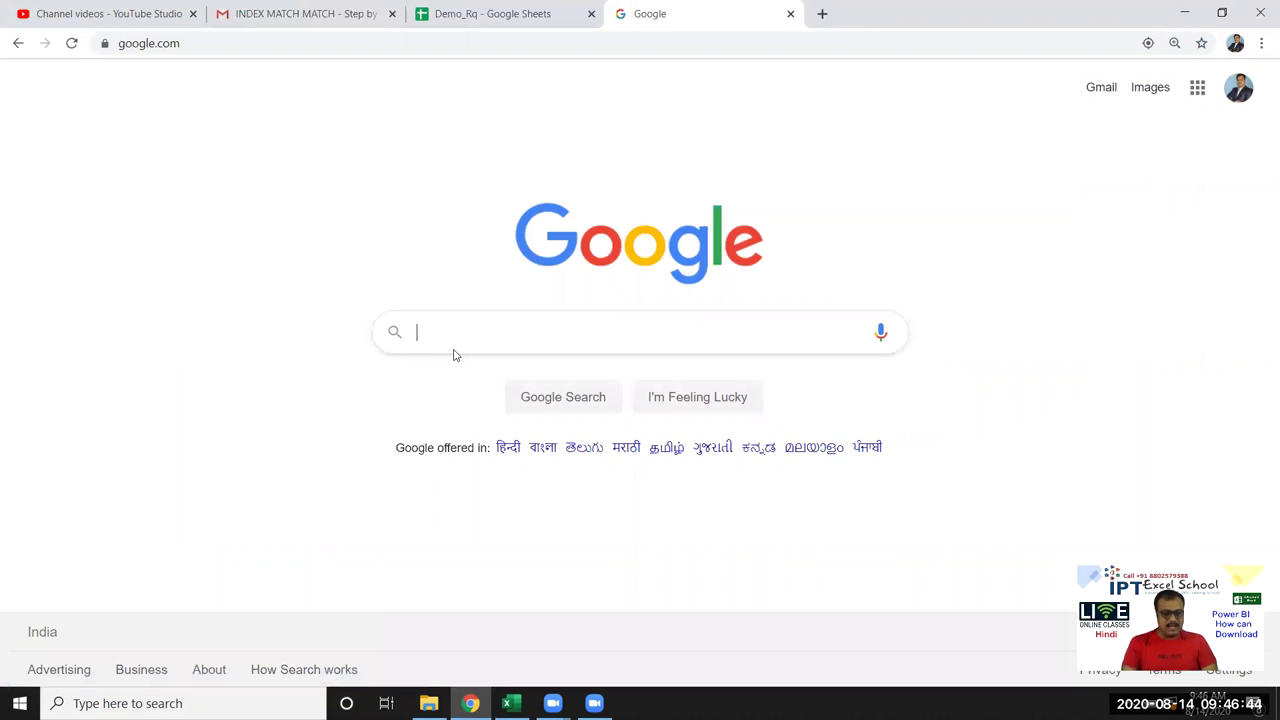
Search 'power bi dashboard', view the Images results, and open another blank tab
type("dh")
key("BackSpace")
key("BackSpace")
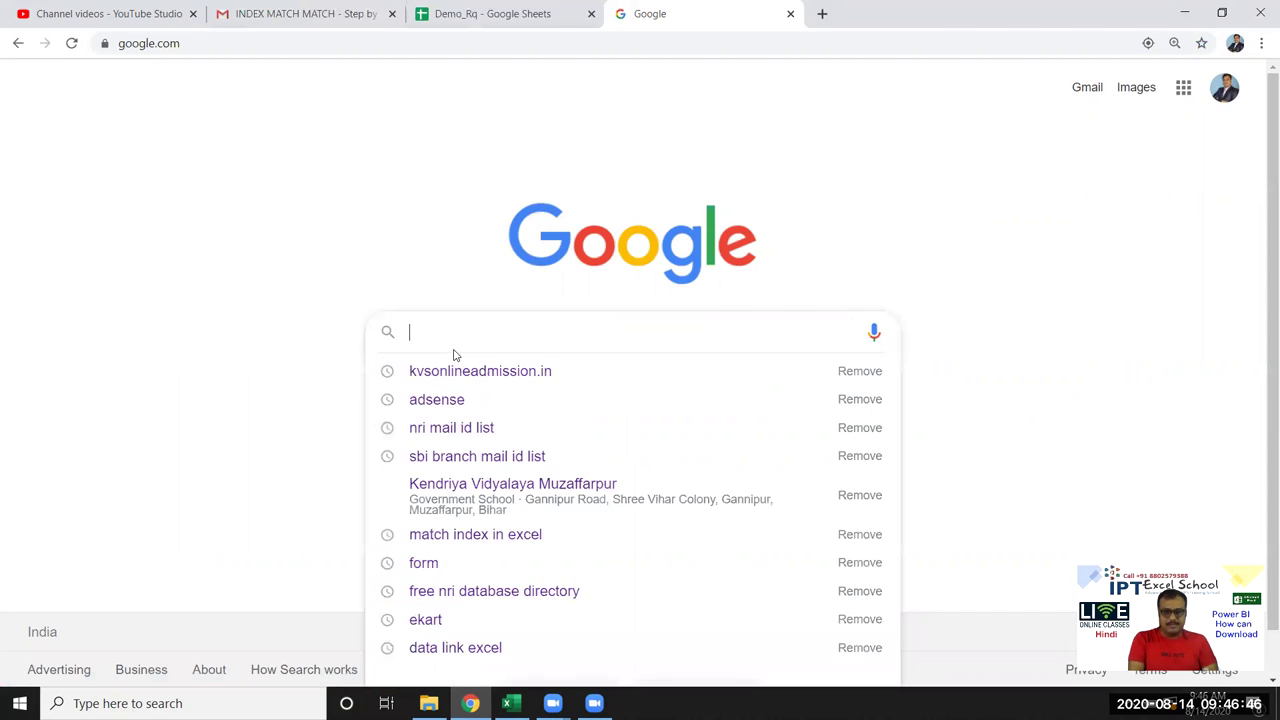
type("power bi dashboard")
key("Return")
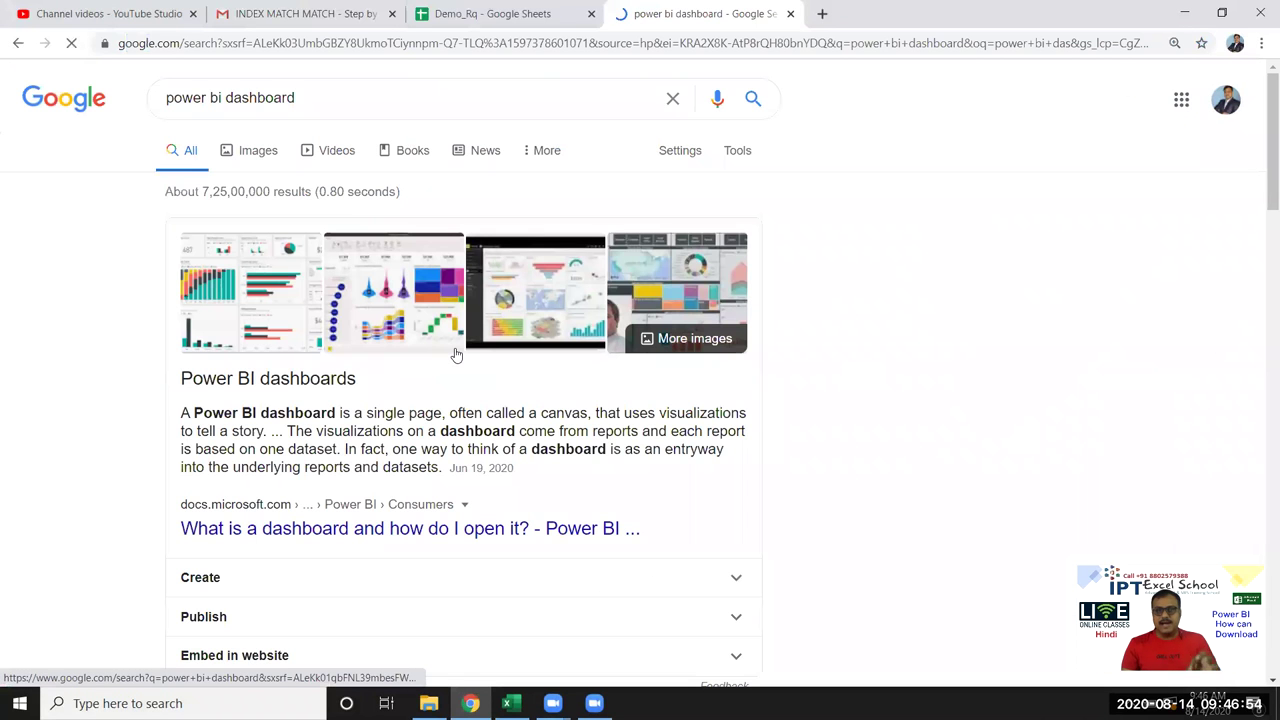
left_click(258, 150)
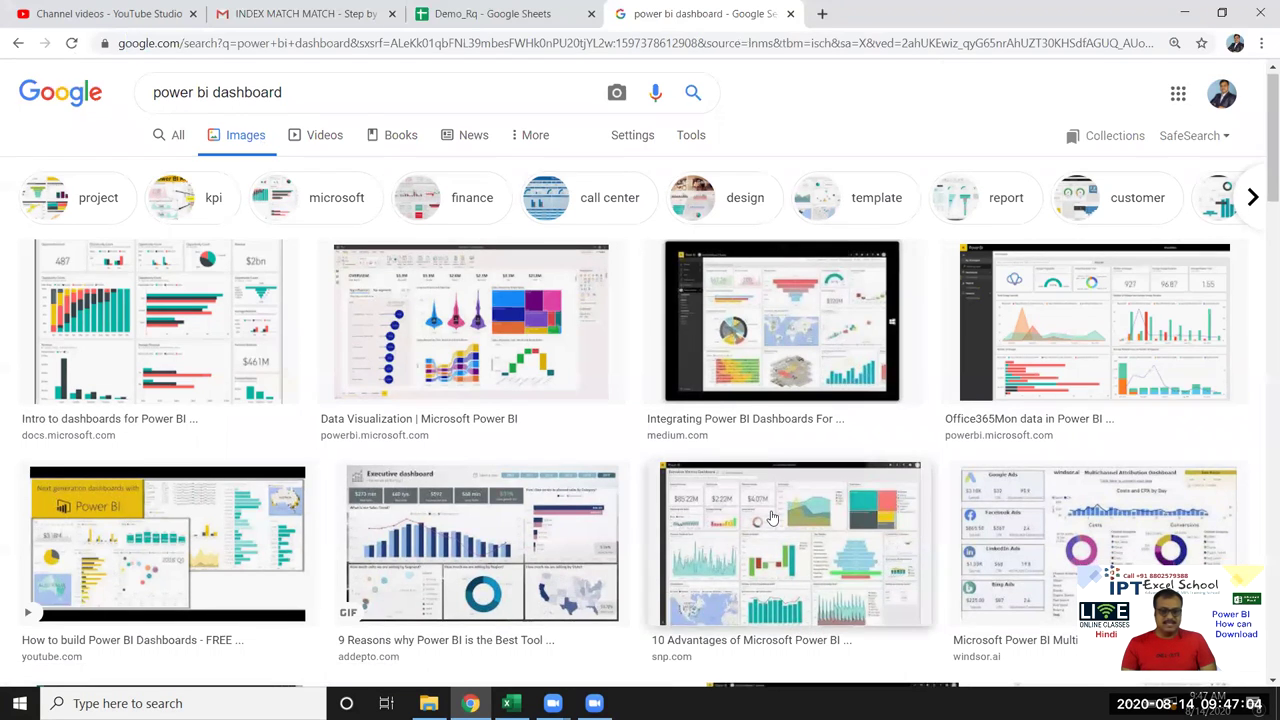
scroll(766, 512, "down", 3)
scroll(878, 567, "up", 3)
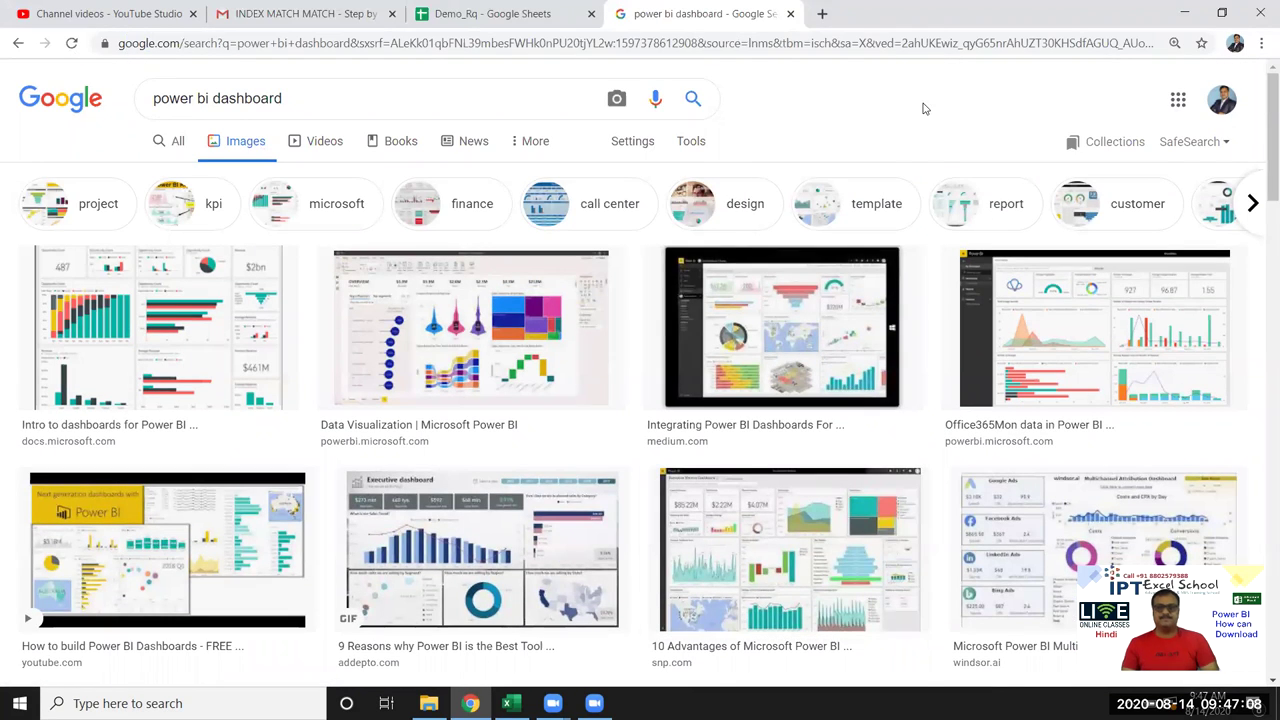
left_click(824, 16)
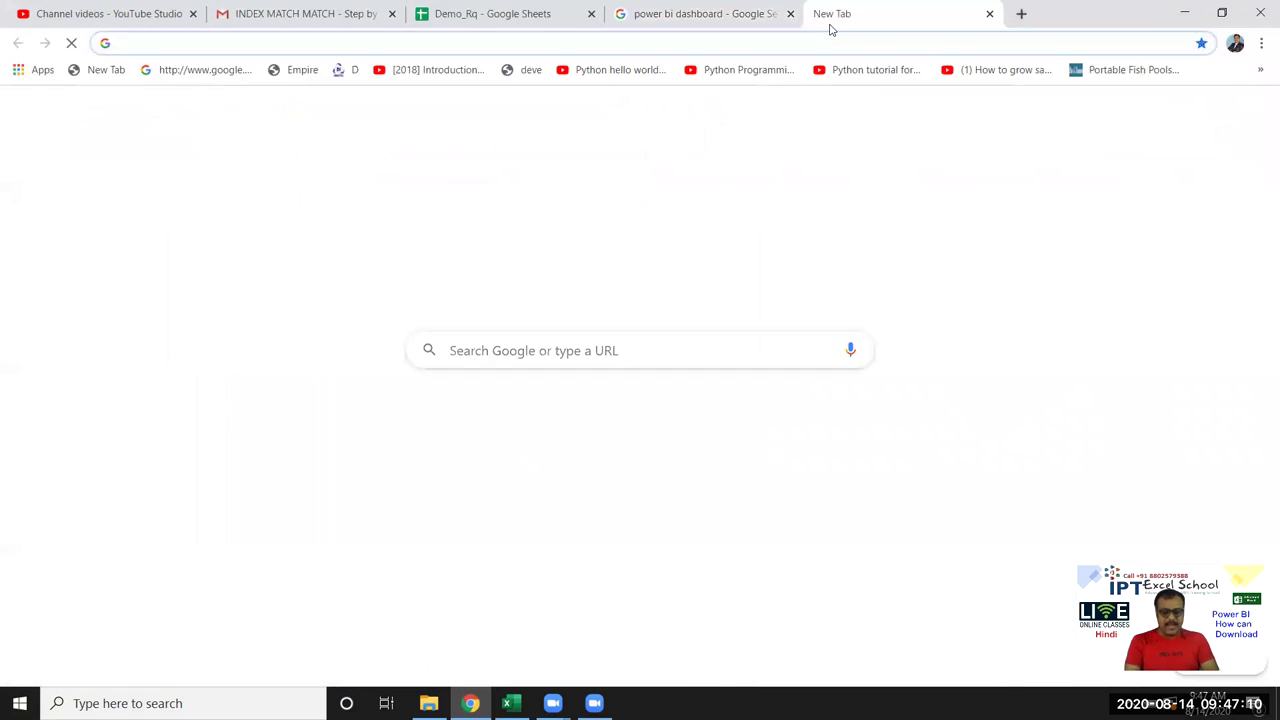
Load google.com and search 'power bi' by picking it from the suggestions
type("goo")
key("Return")
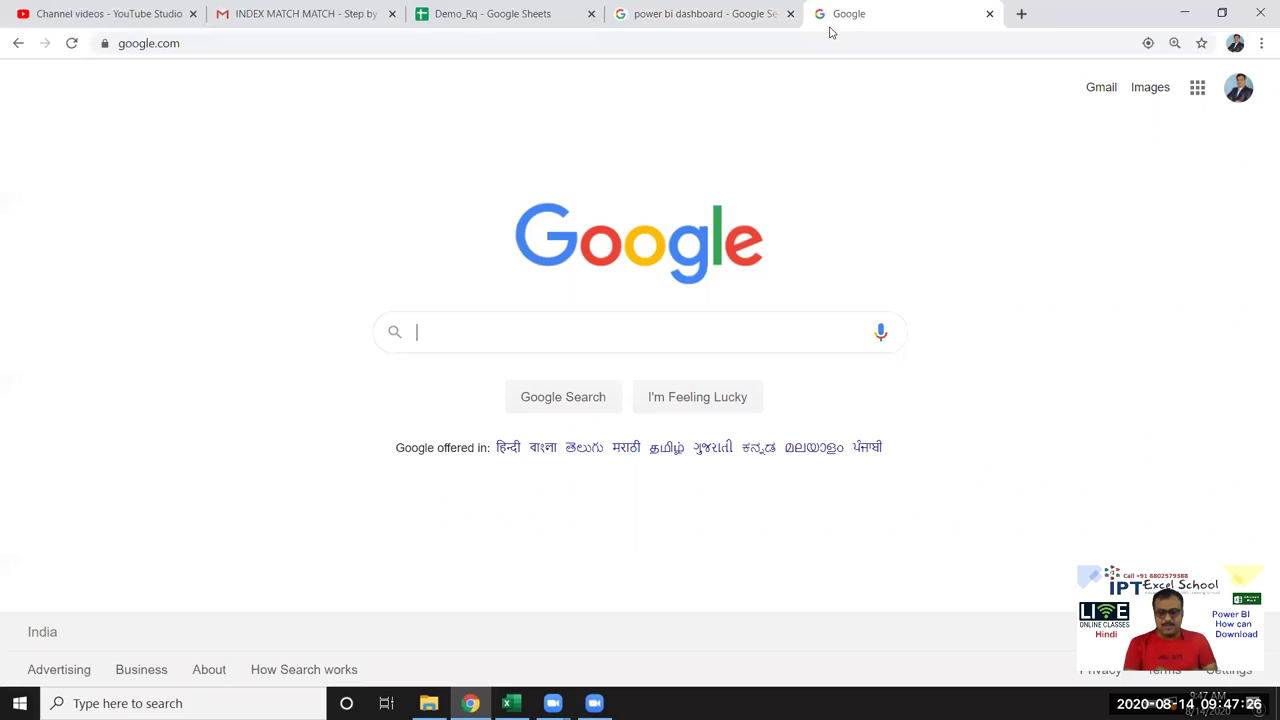
type("powe")
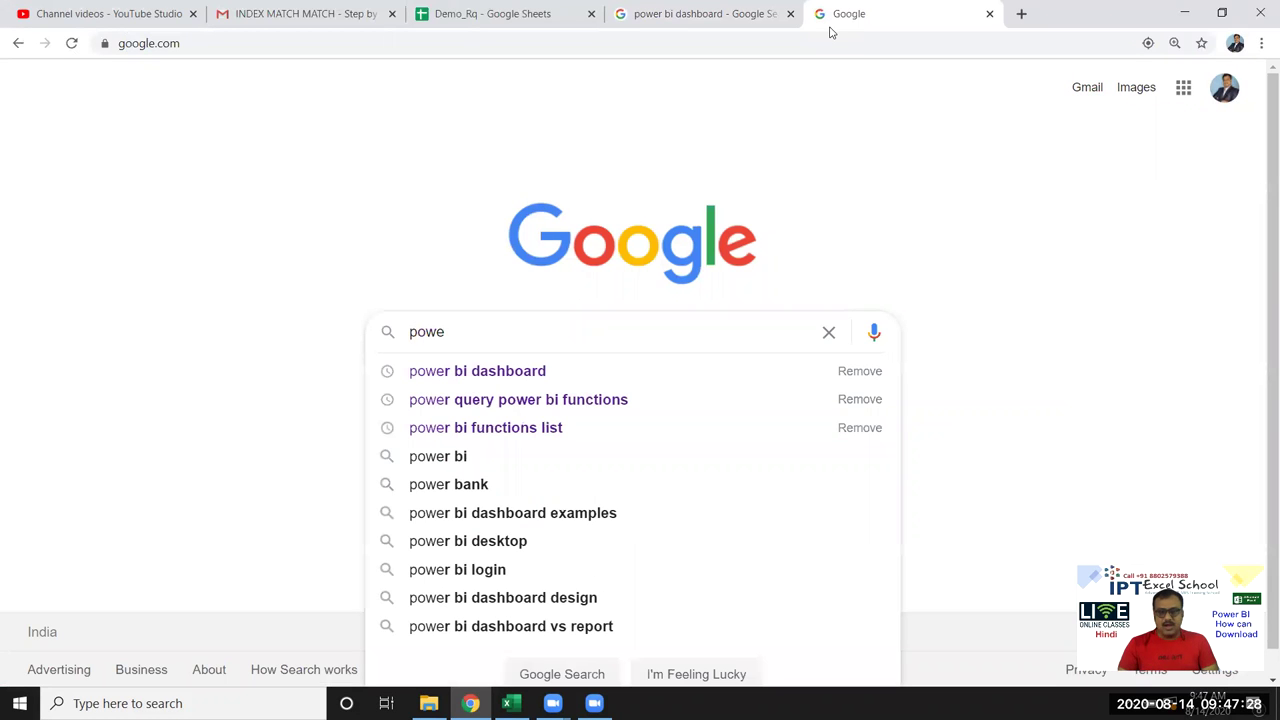
key("Down")
key("Down")
key("Down")
key("Down")
key("Return")
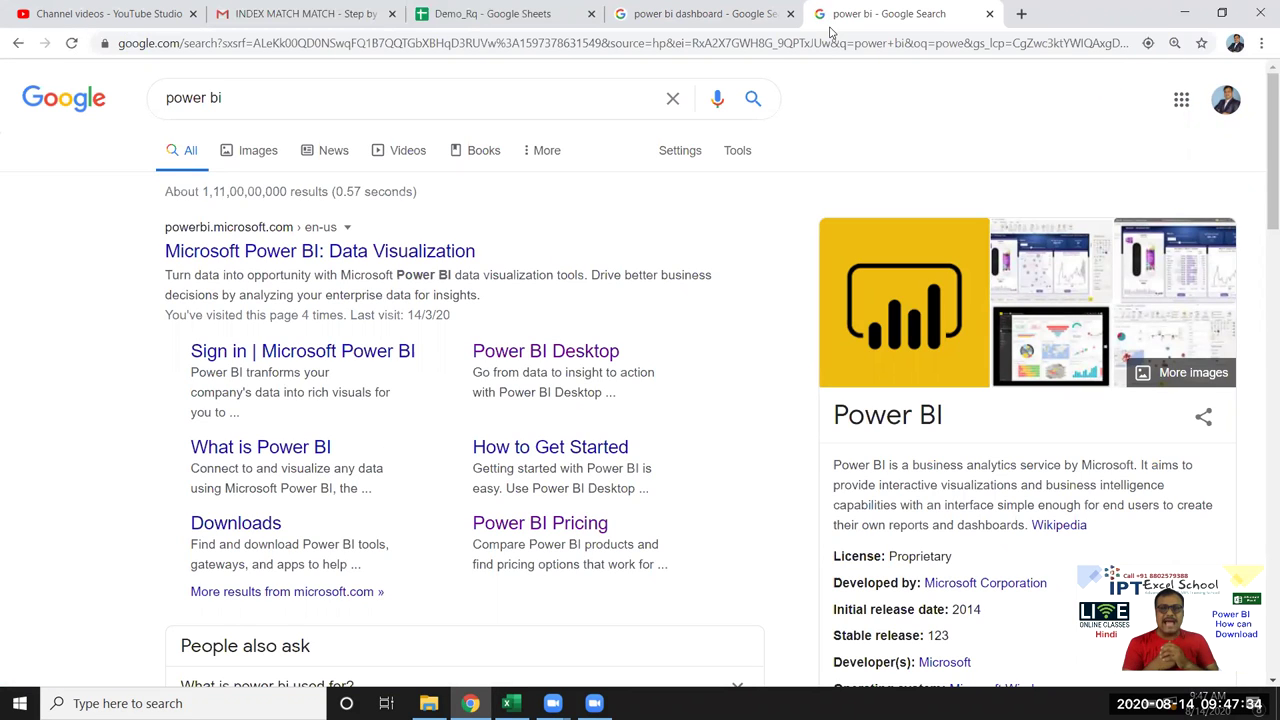
Open the official Microsoft Power BI site from the first search result
left_click(258, 260)
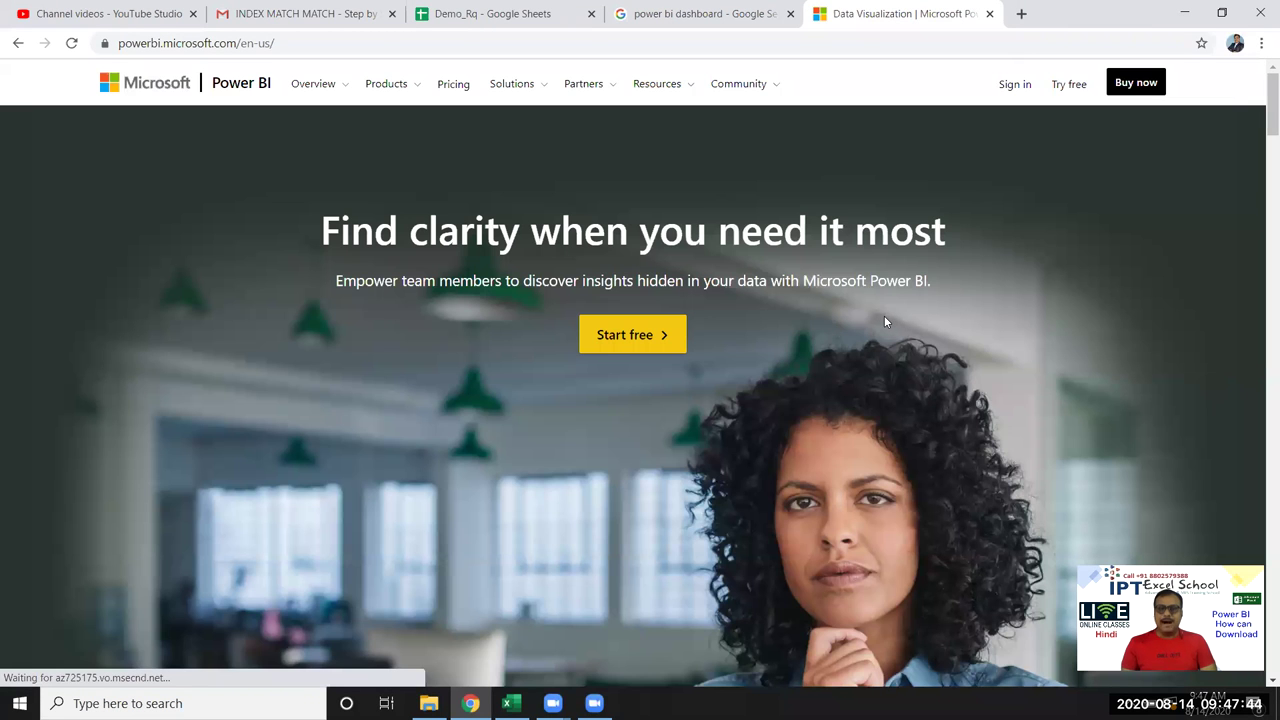
scroll(792, 326, "down", 1)
scroll(792, 326, "up", 1)
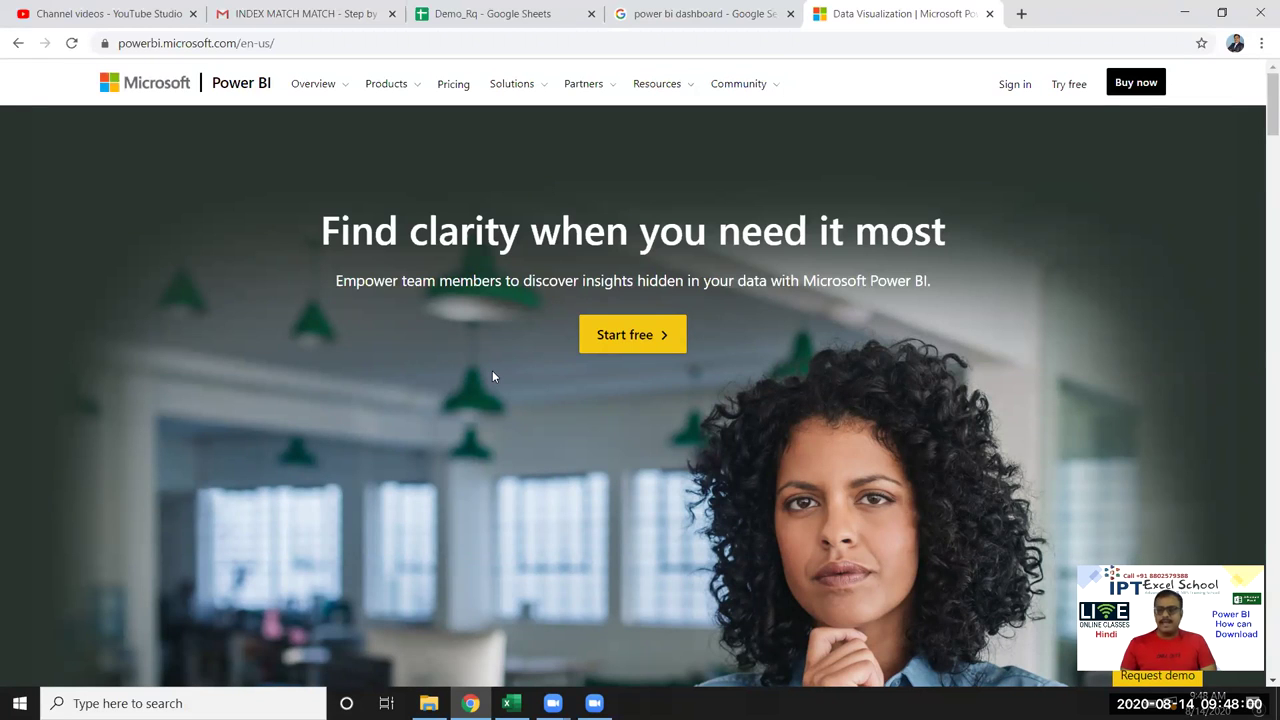
Browse the Pricing page showing Pro at ₹660.00 per user monthly and Premium at ₹330,190
left_click(453, 96)
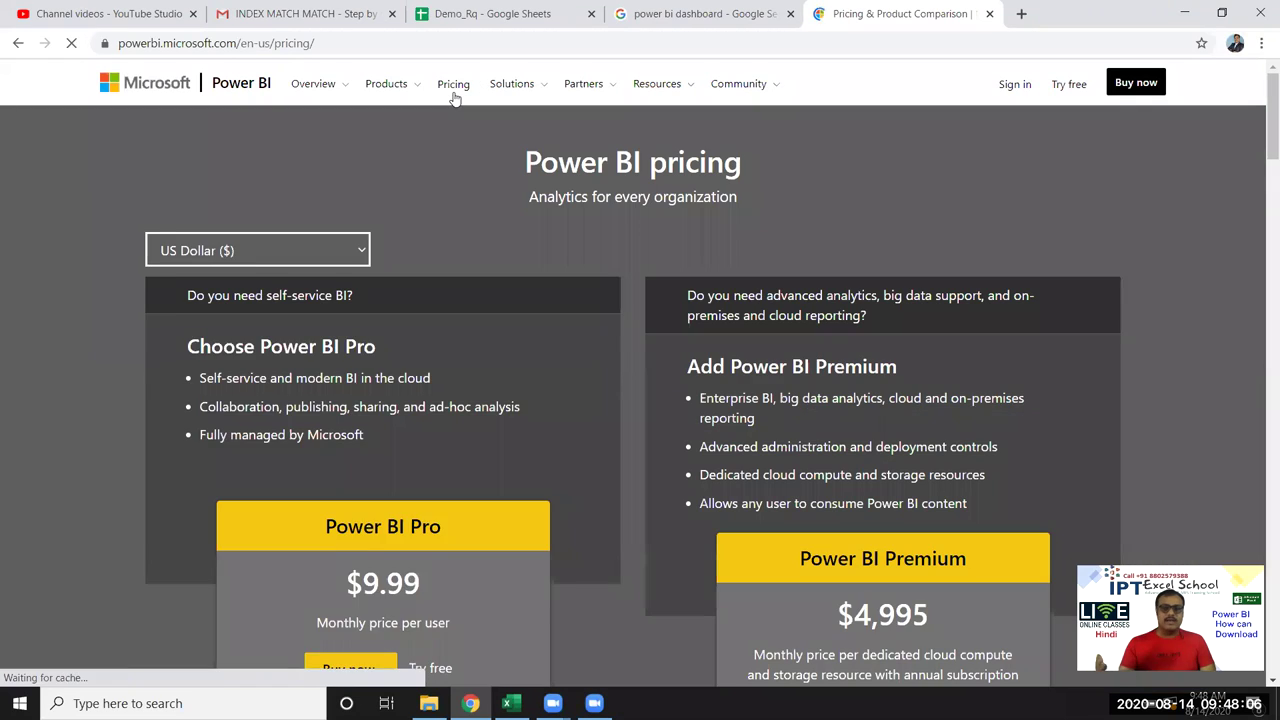
scroll(480, 370, "down", 2)
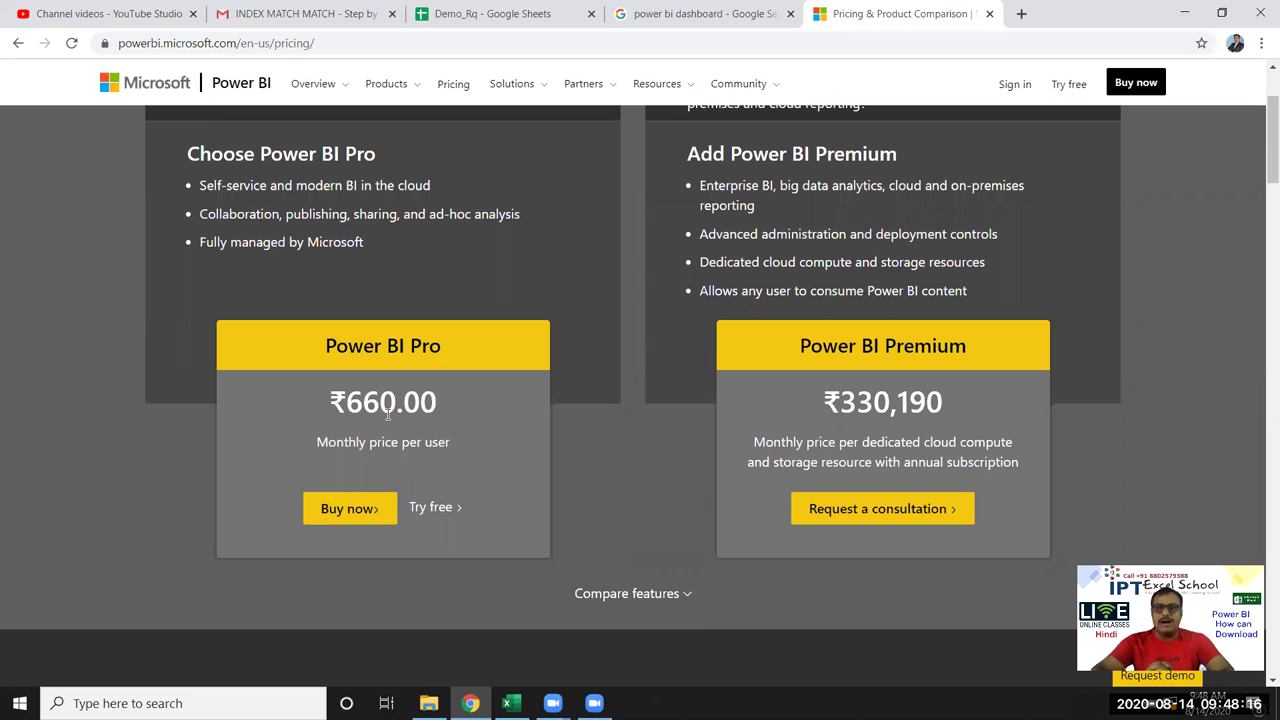
scroll(388, 418, "up", 2)
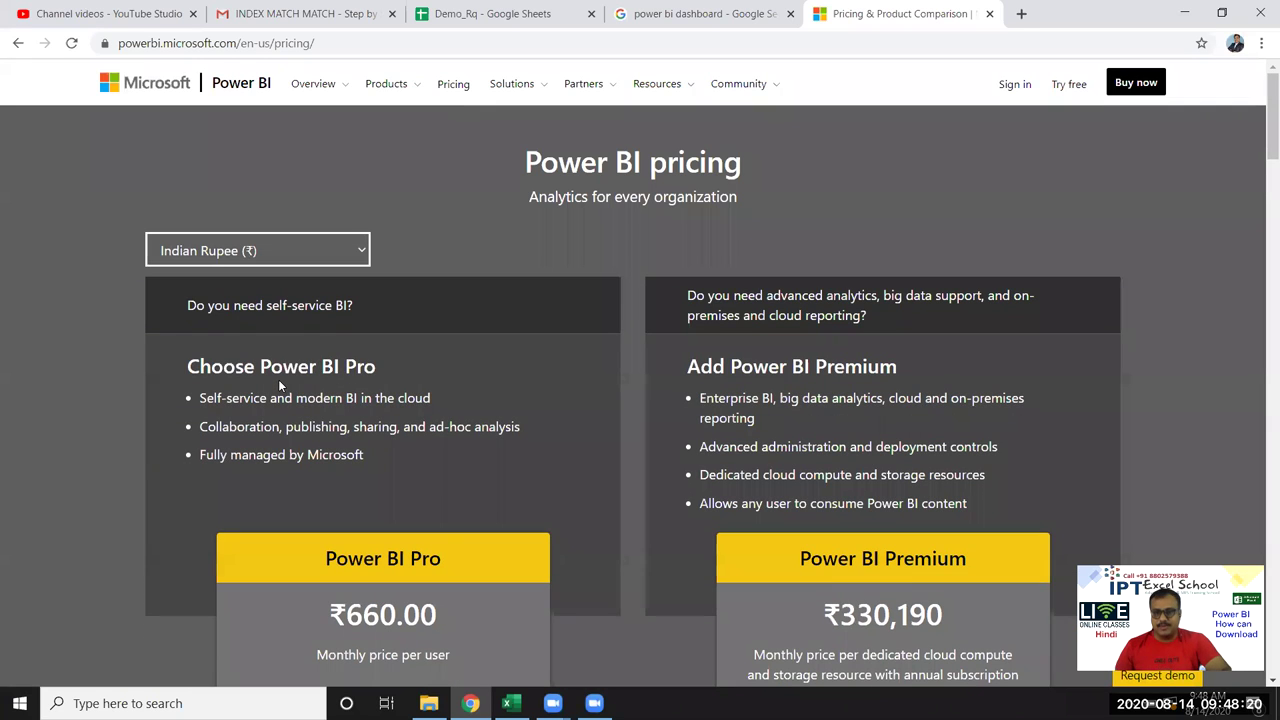
scroll(653, 450, "down", 2)
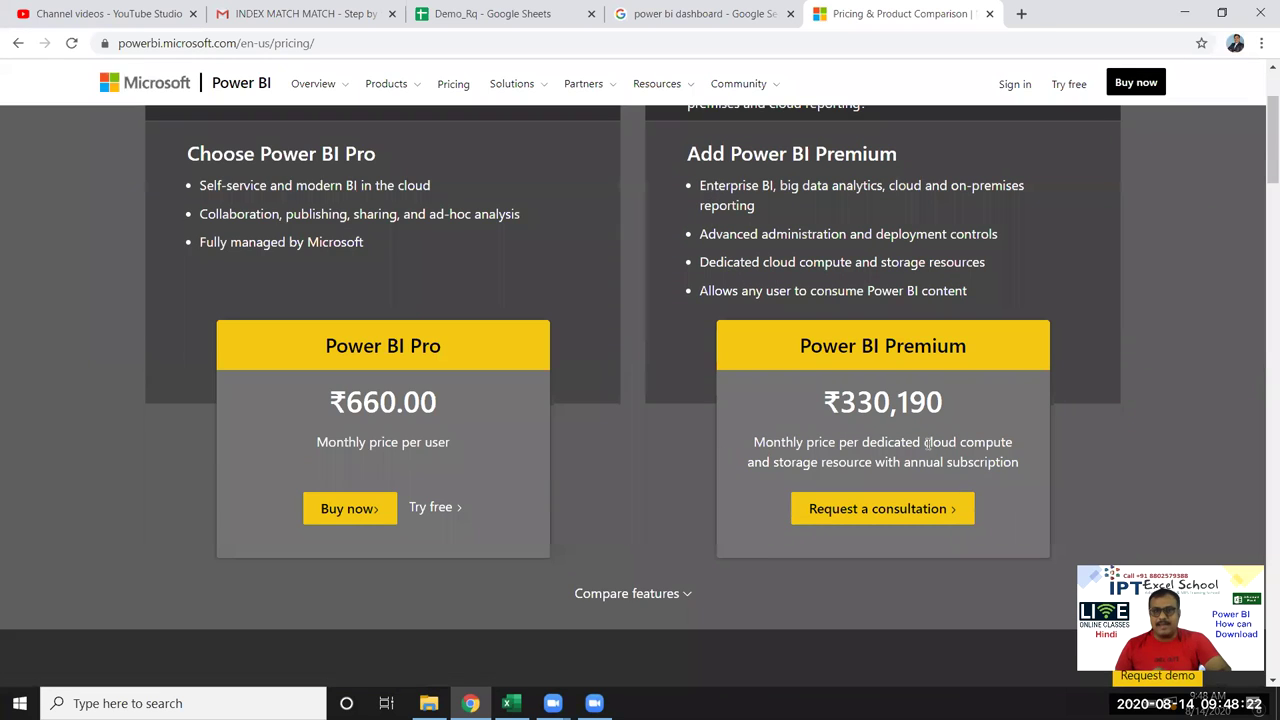
scroll(340, 365, "up", 1)
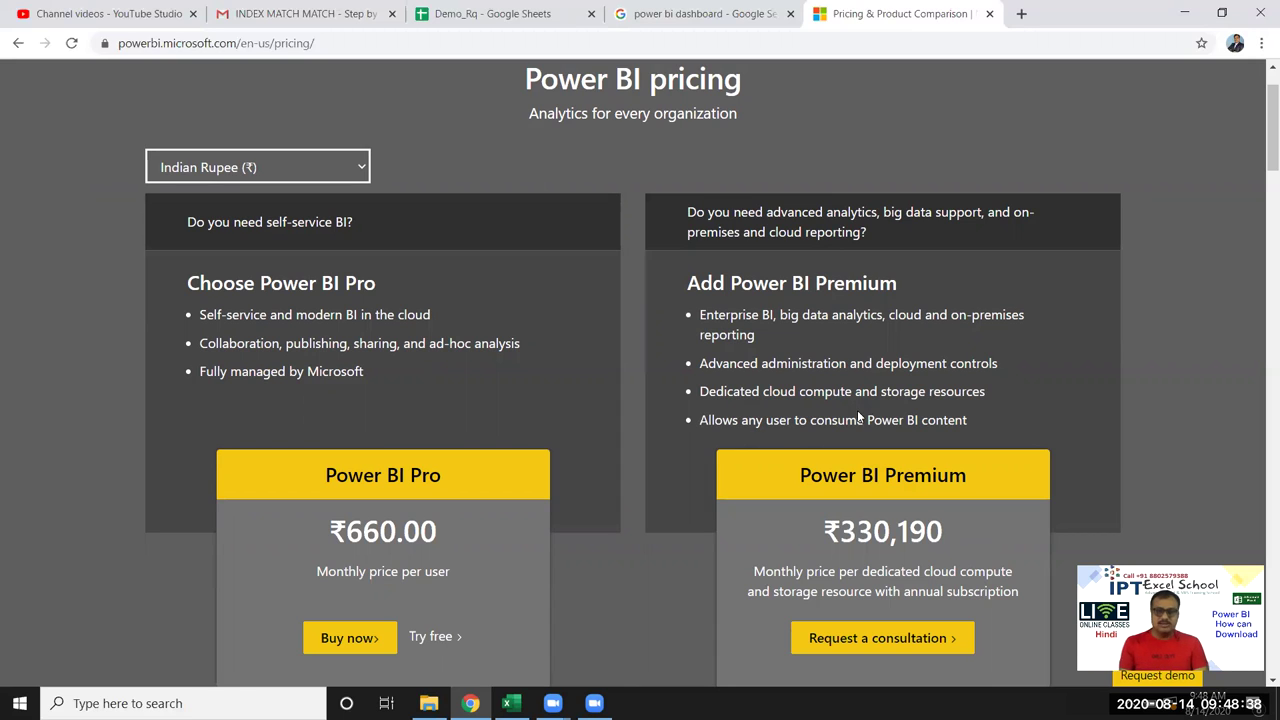
In a new tab, search Google for 'tableau' and open the official Tableau website
left_click(1021, 14)
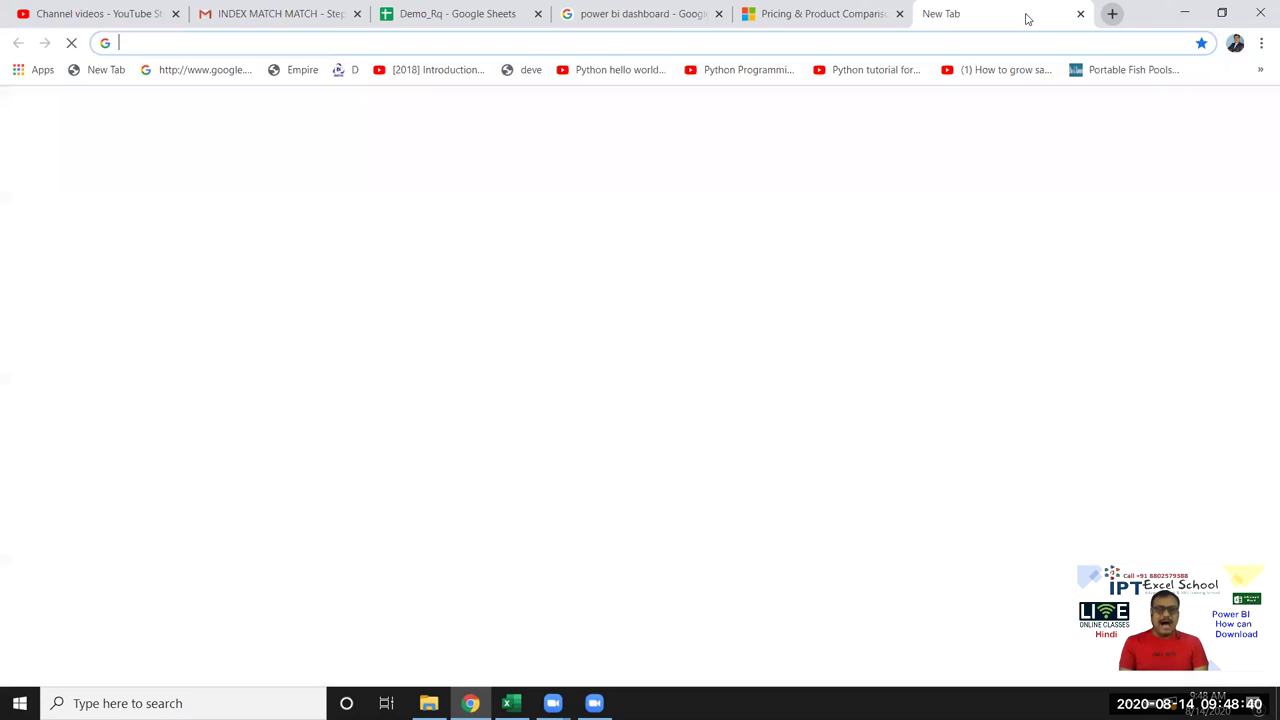
type("ta")
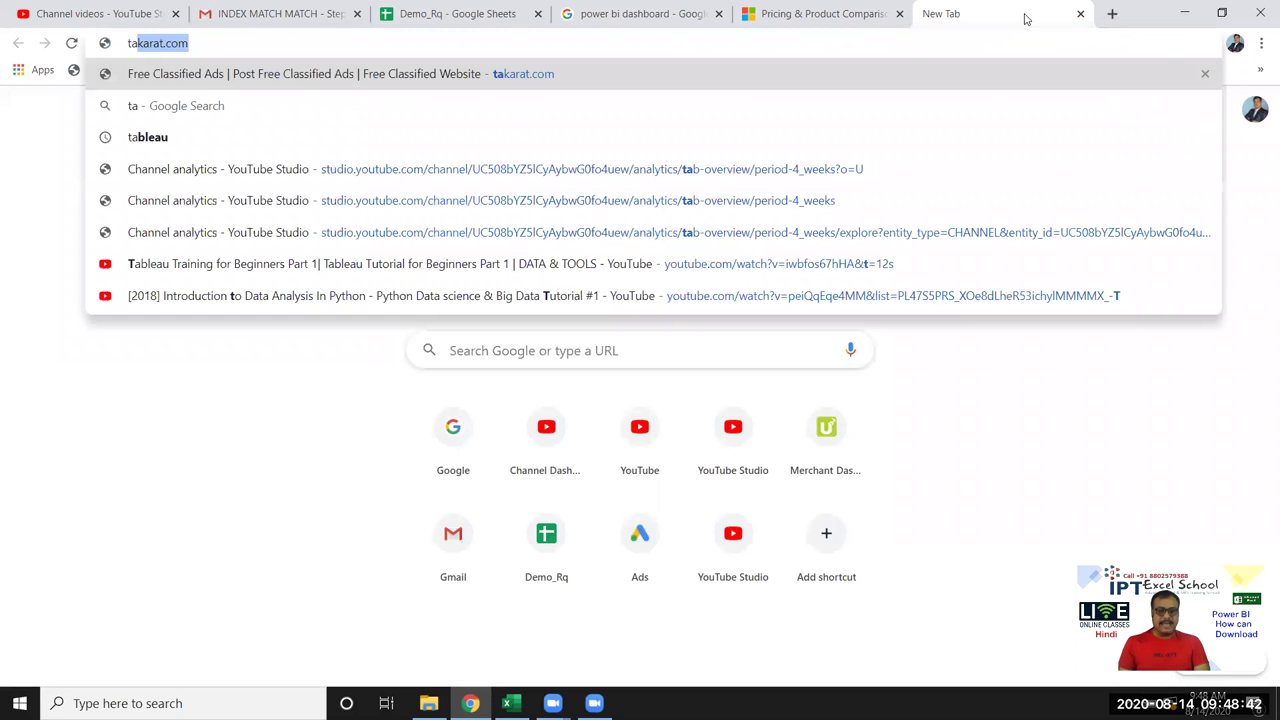
key("Escape")
left_click(698, 357)
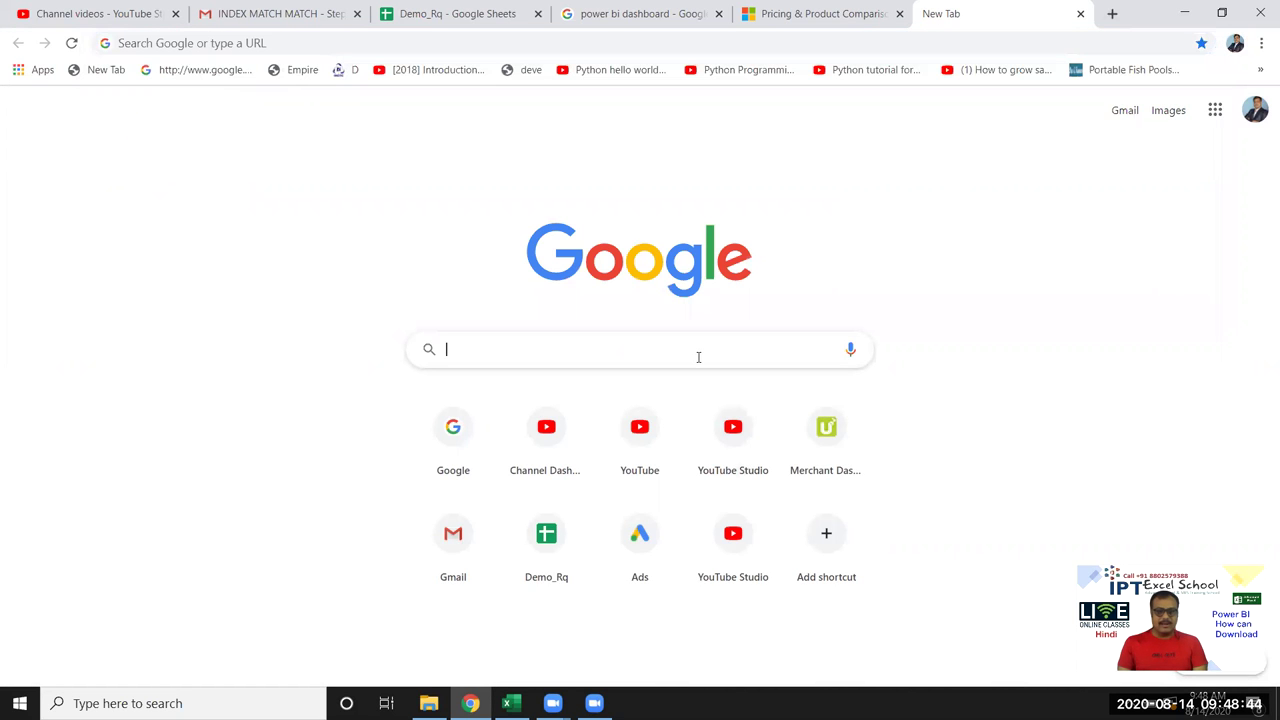
type("tab")
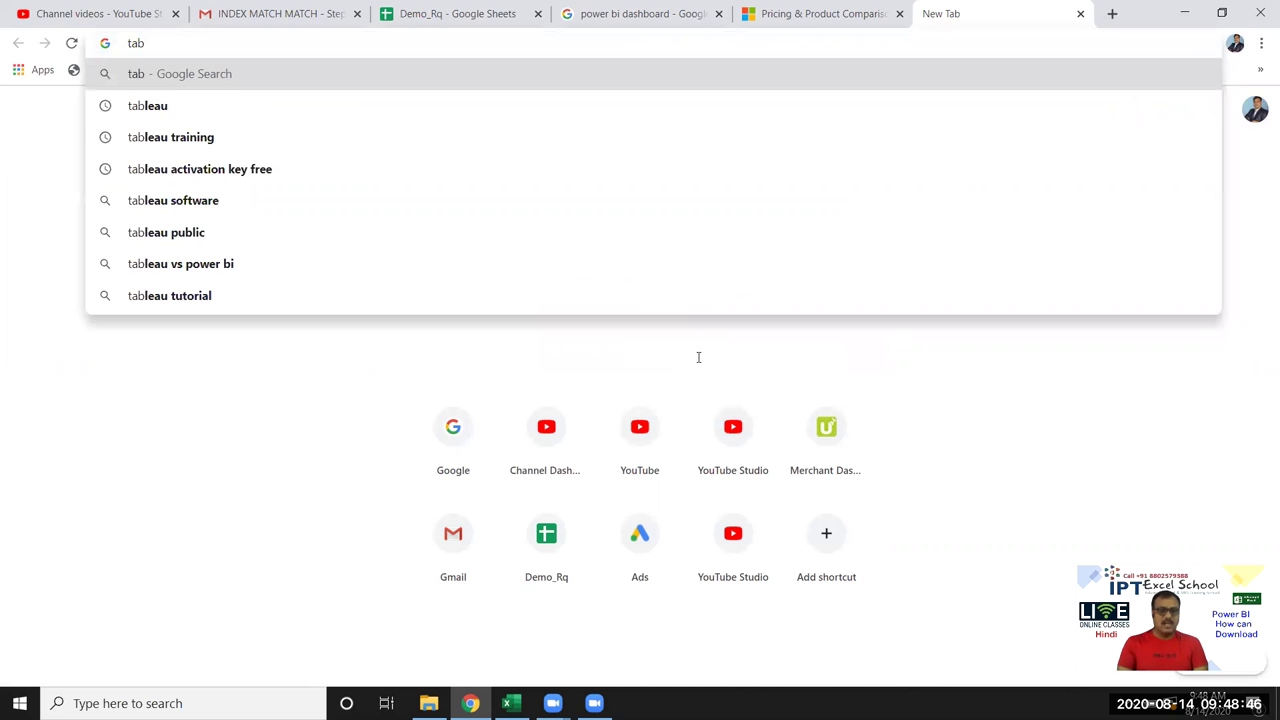
key("Down")
key("Return")
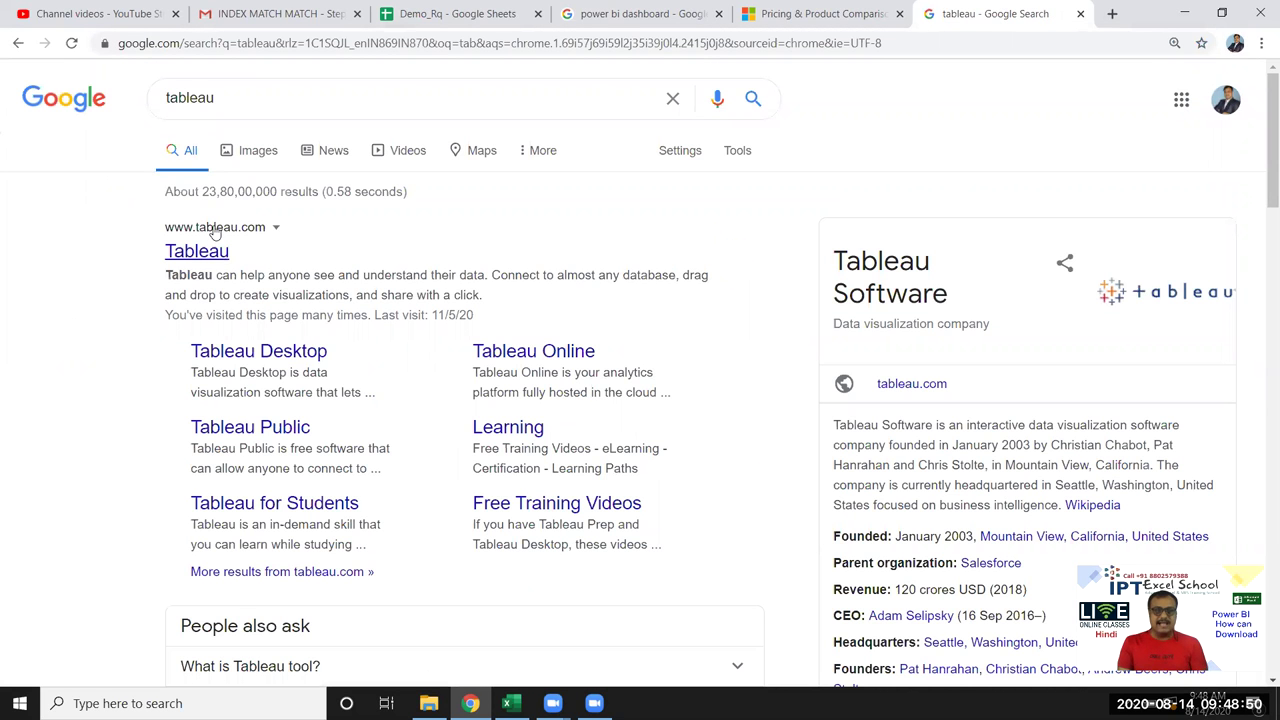
left_click(213, 232)
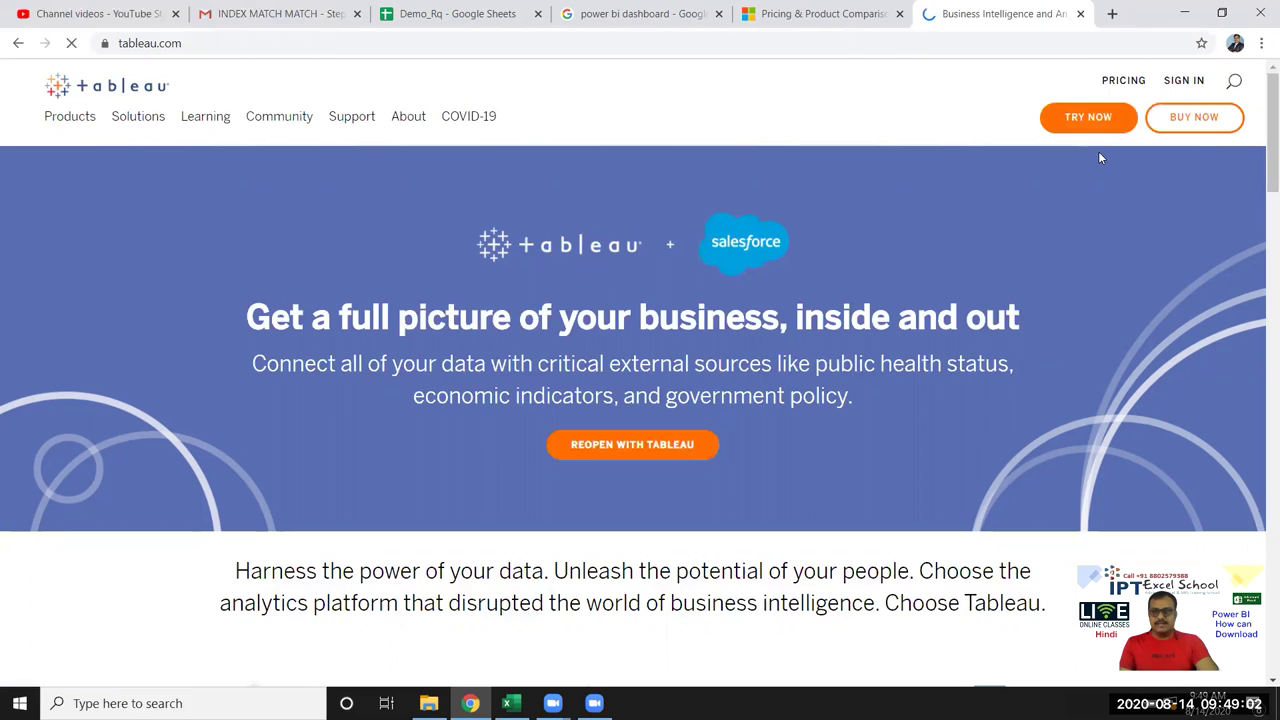
Open Tableau's pricing page and look over the plans, including the $70 price
left_click(1110, 90)
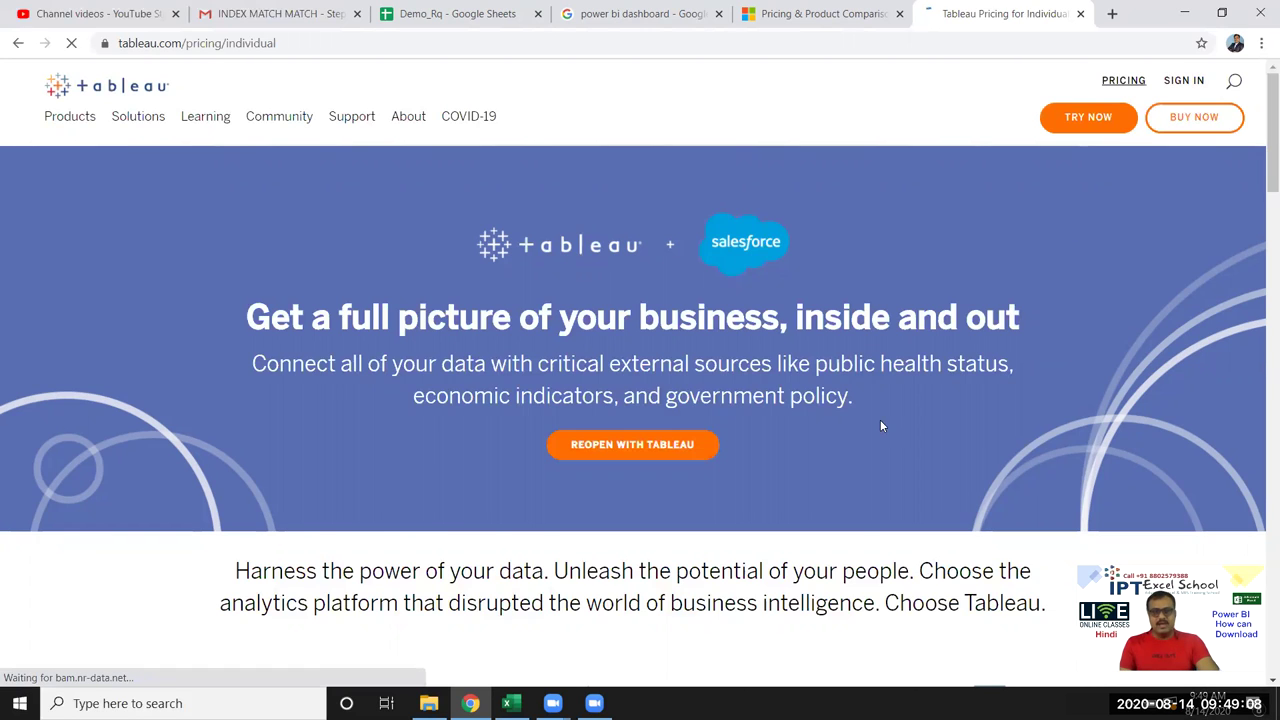
scroll(277, 316, "down", 2)
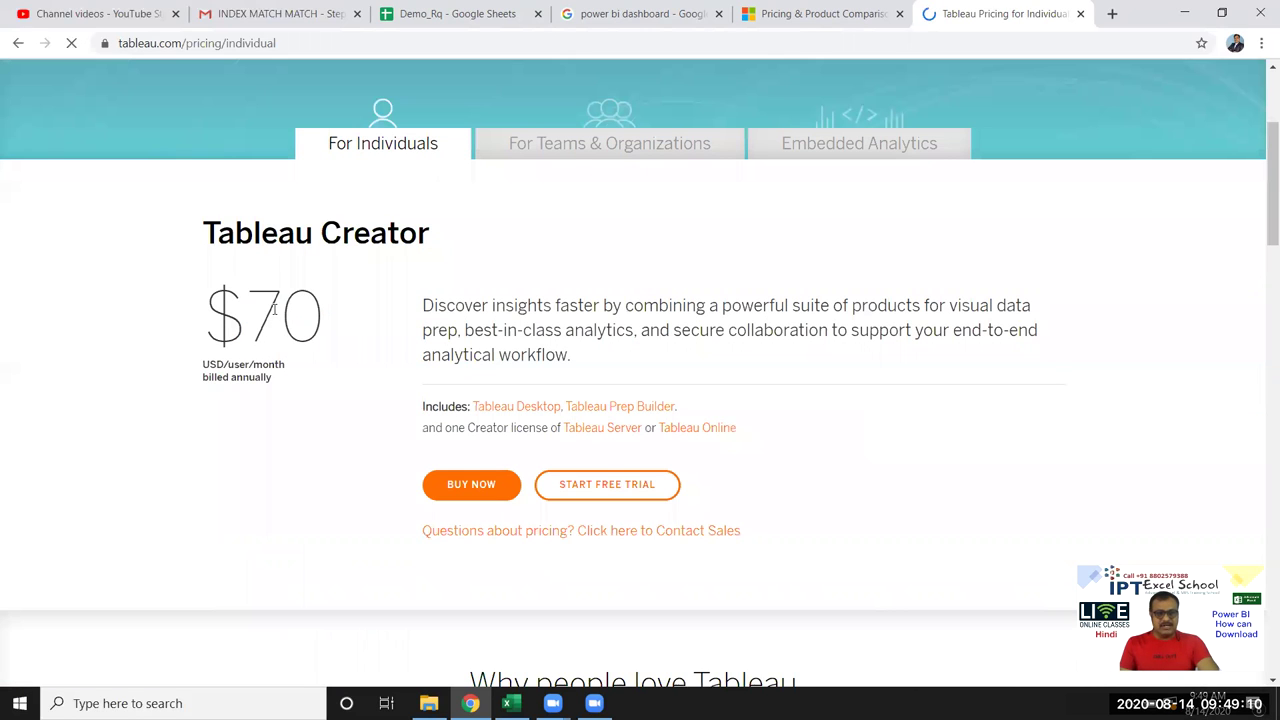
double_click(320, 313)
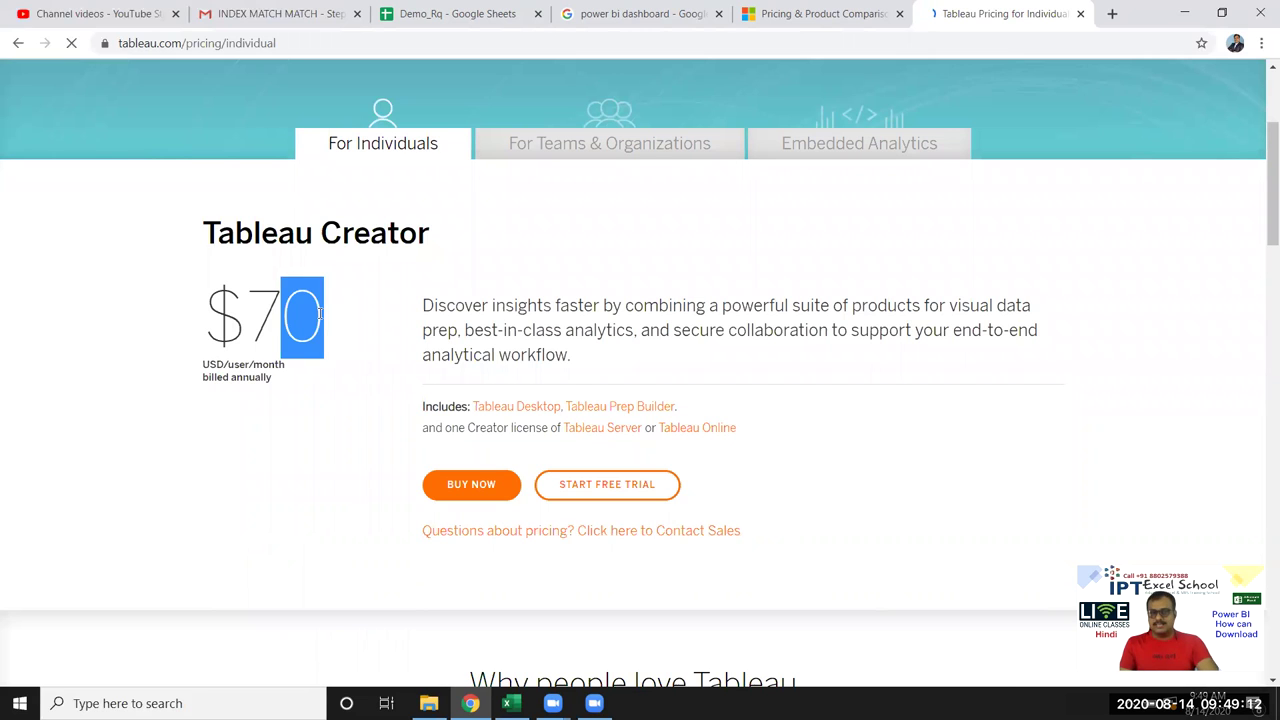
scroll(322, 333, "down", 3)
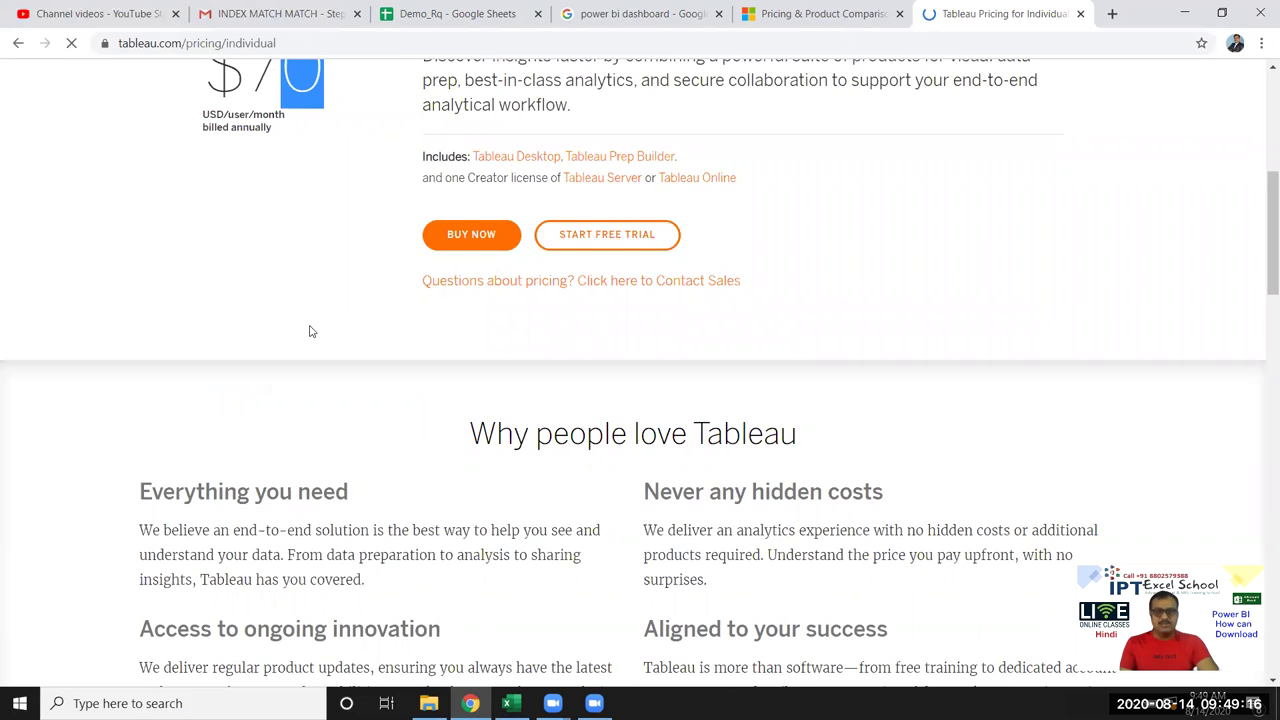
scroll(309, 331, "up", 2)
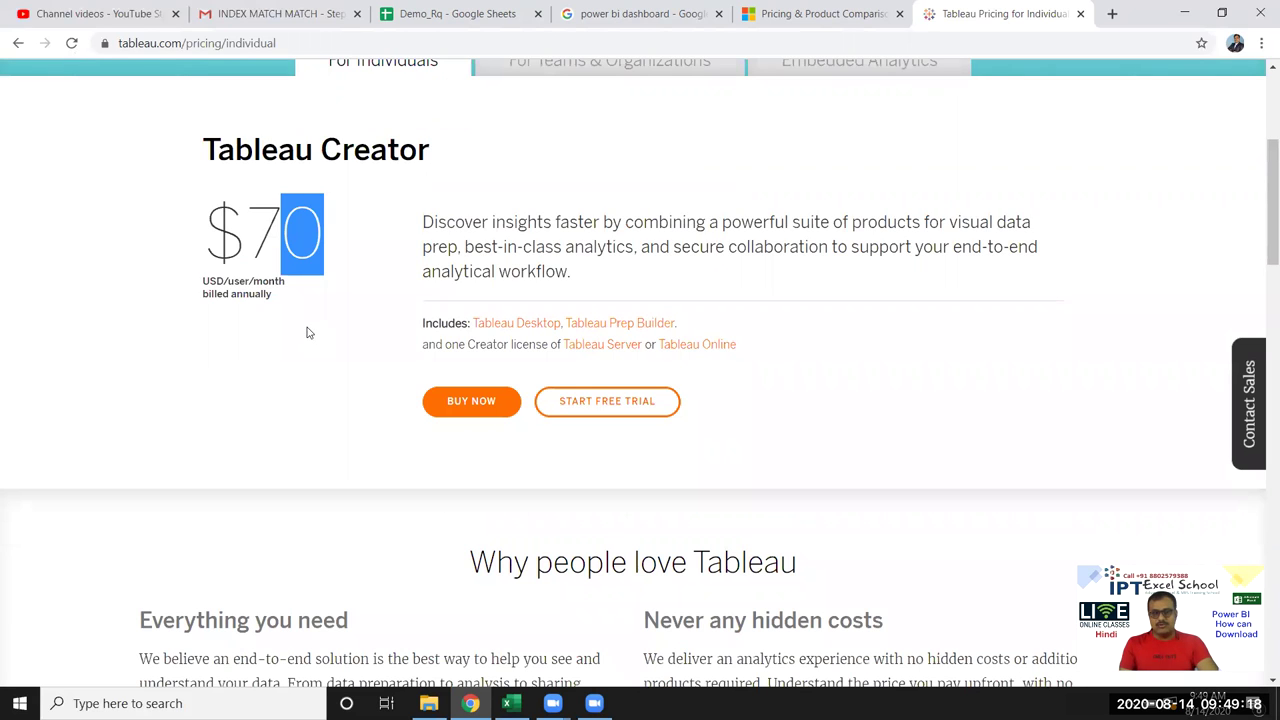
scroll(304, 333, "down", 7)
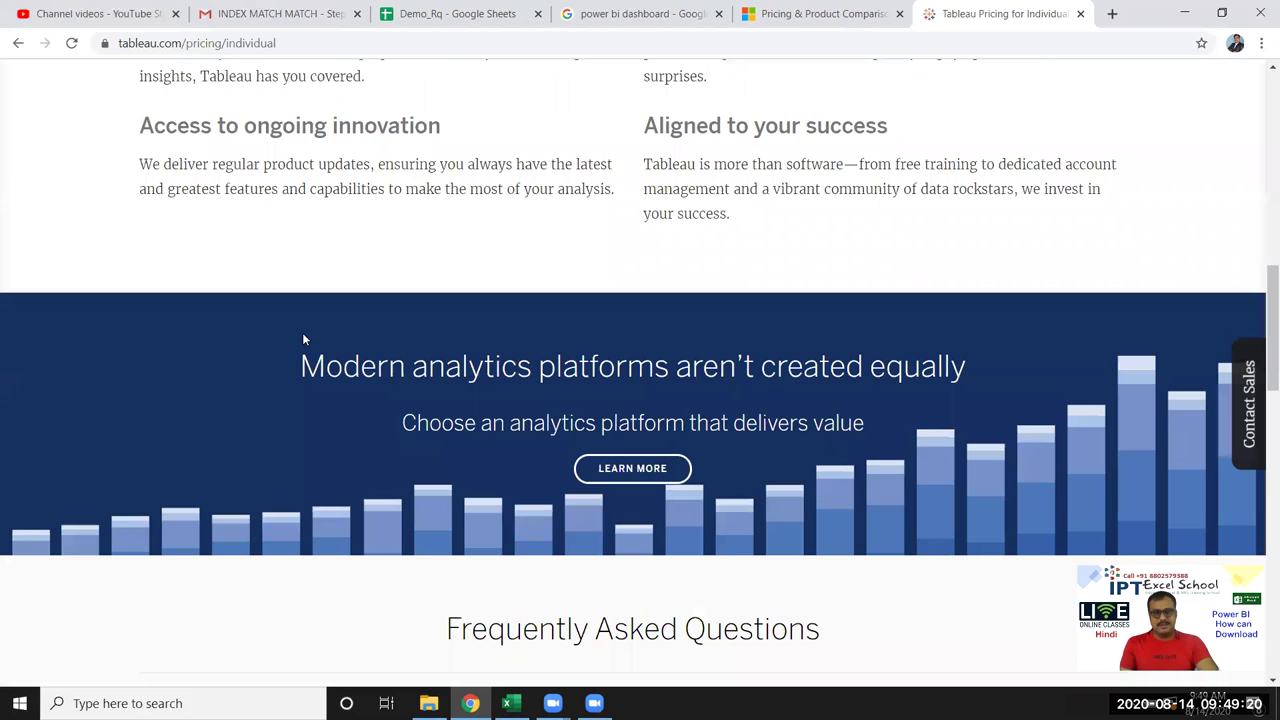
scroll(302, 332, "down", 5)
scroll(304, 337, "up", 5)
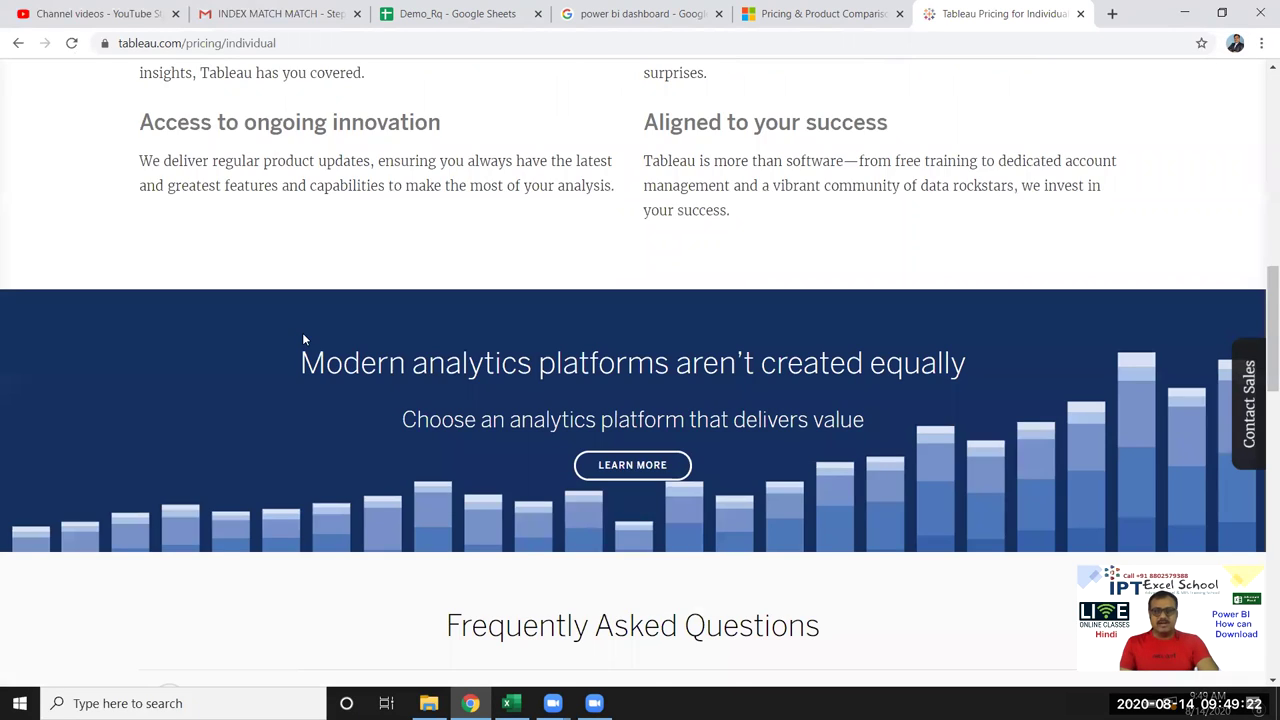
scroll(304, 337, "up", 7)
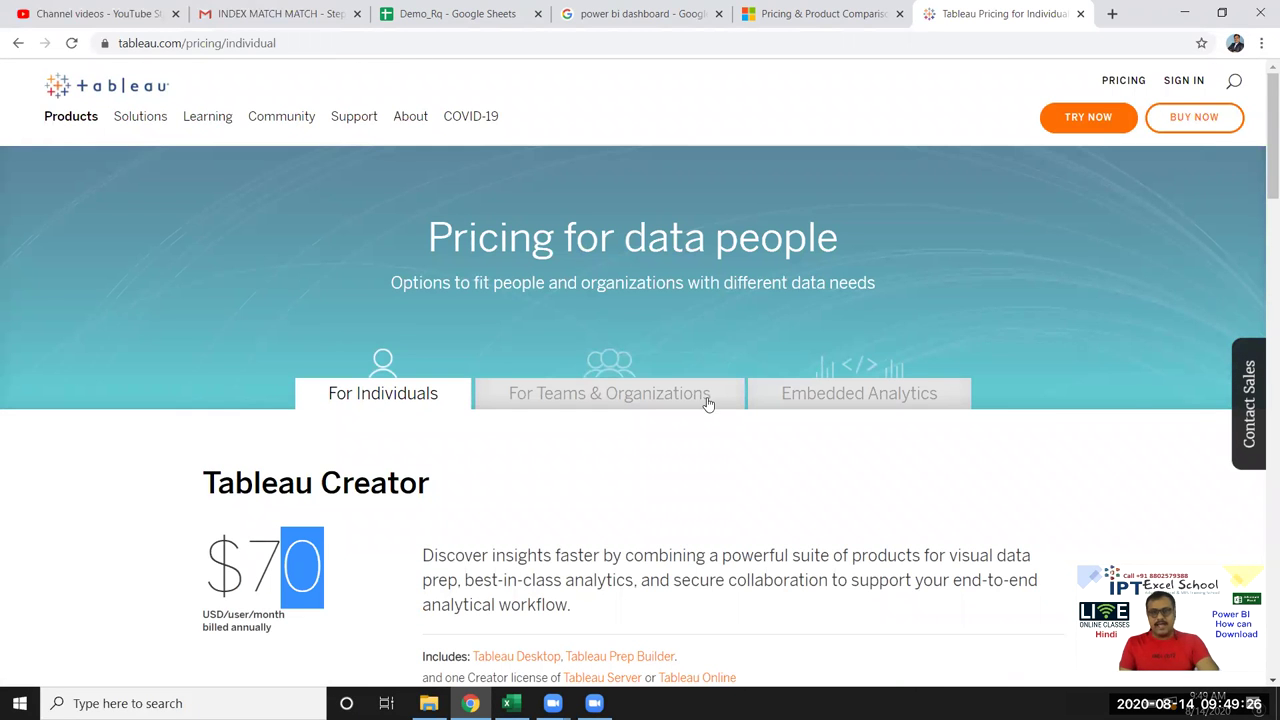
Switch to For Teams & Organizations pricing and review Creator $70, Explorer $35, Viewer $12
left_click(628, 394)
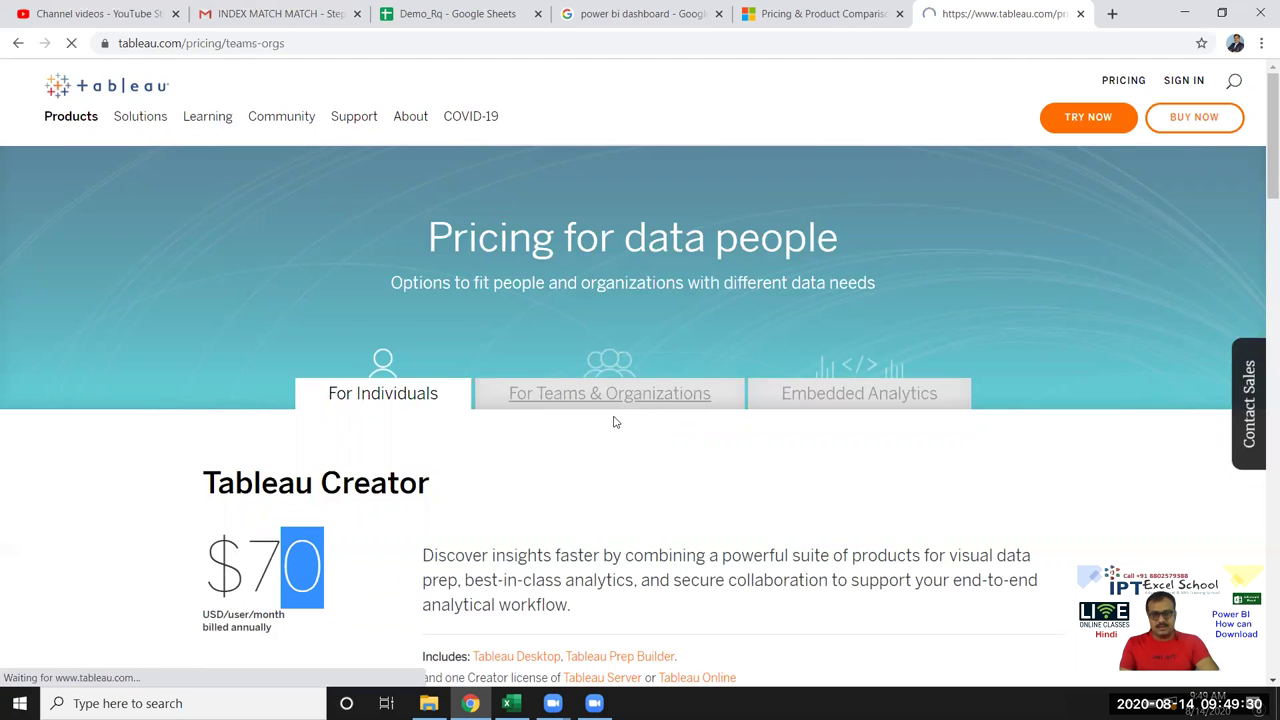
scroll(287, 291, "down", 3)
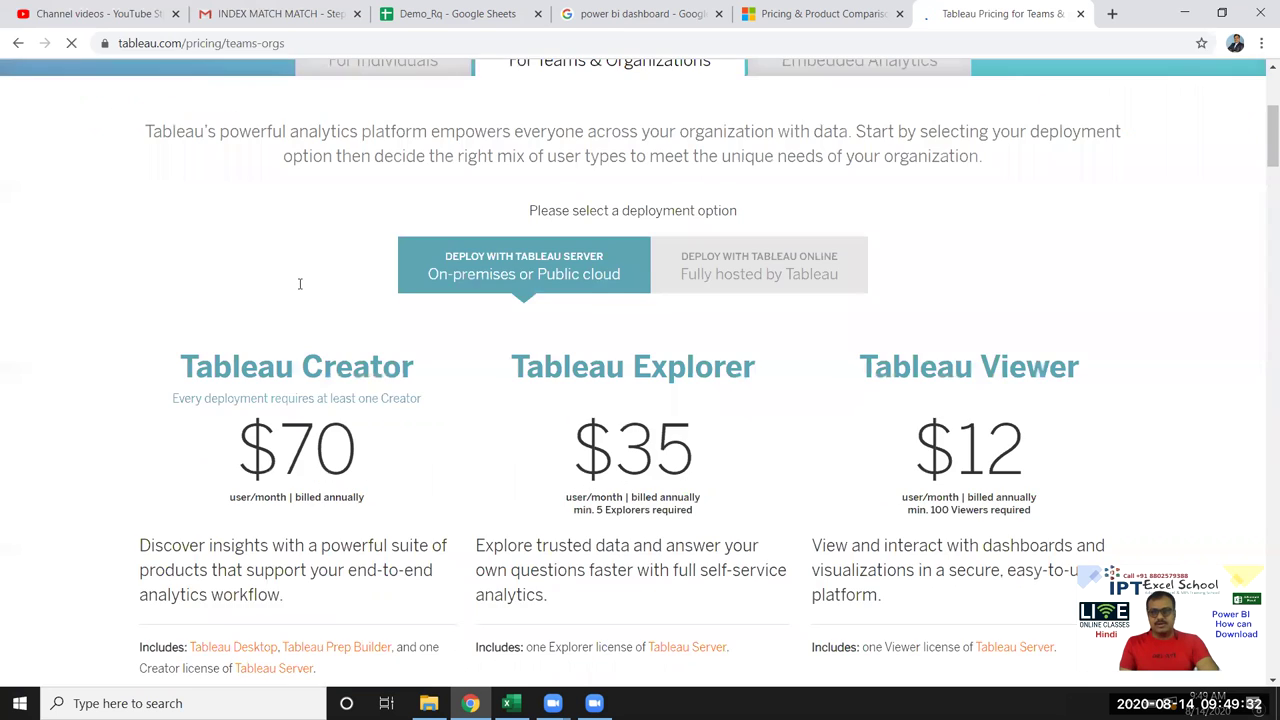
scroll(300, 287, "down", 2)
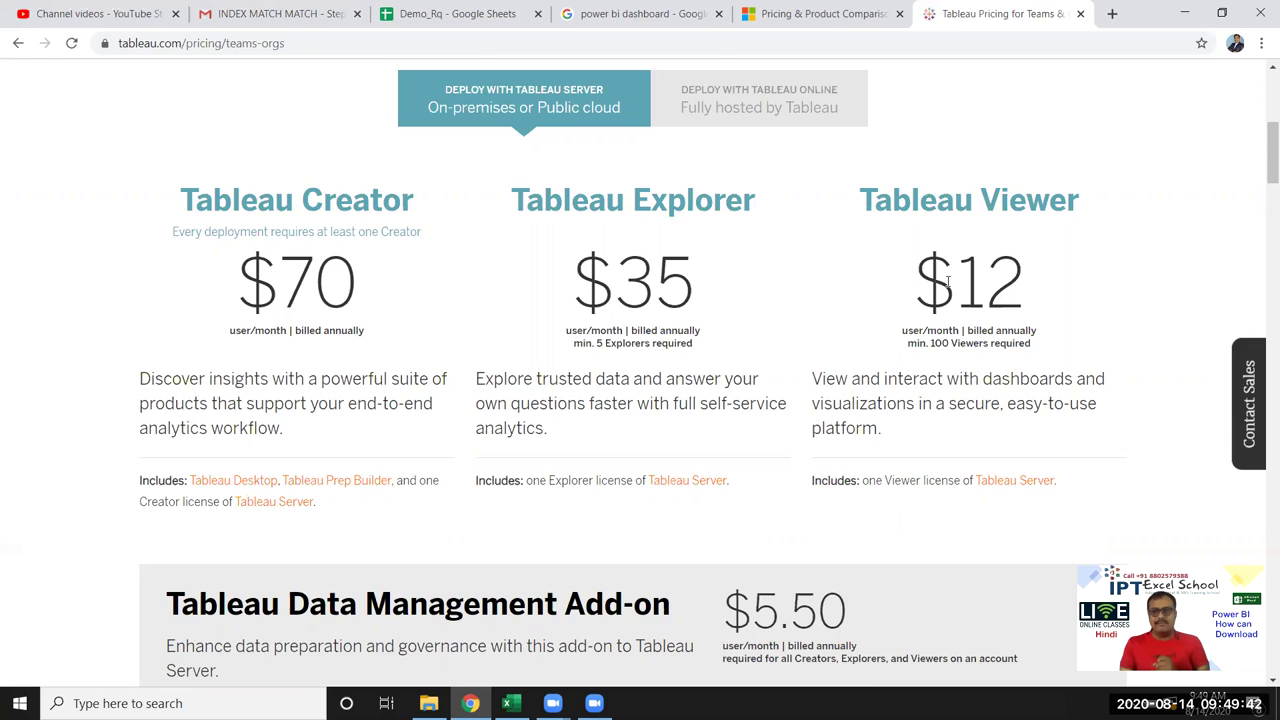
triple_click(1045, 299)
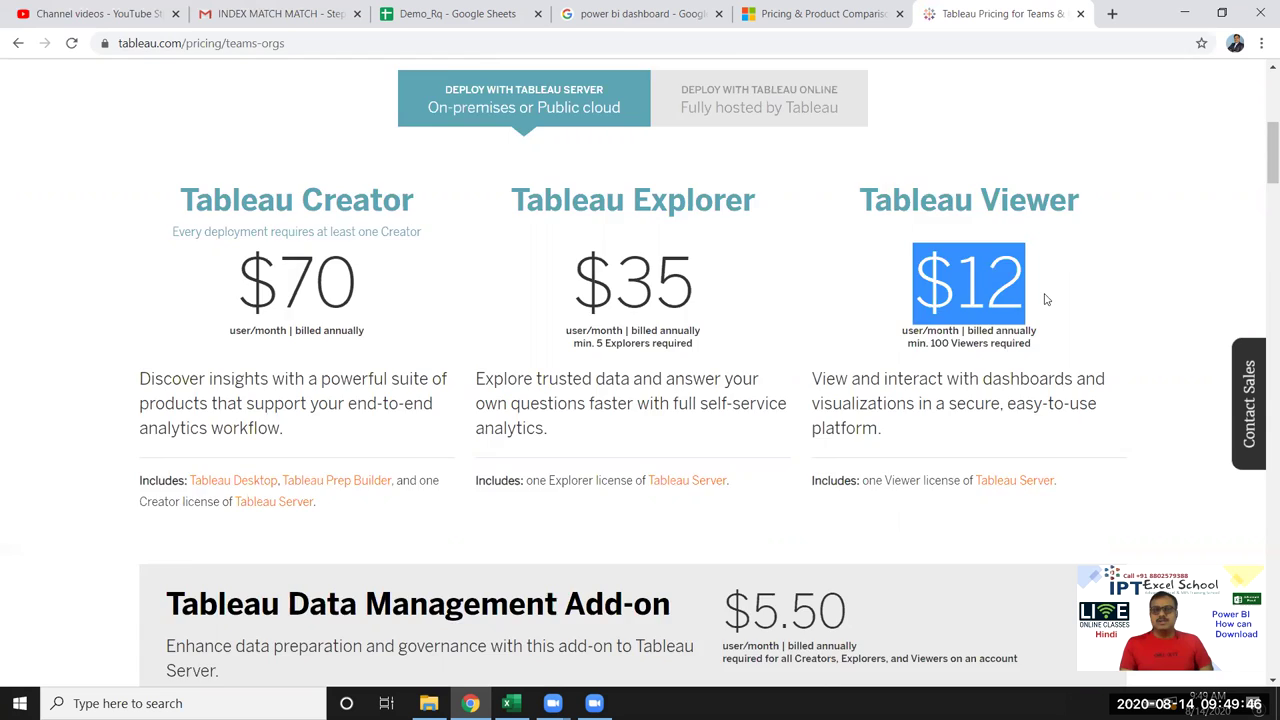
scroll(1045, 299, "up", 3)
scroll(1045, 299, "up", 2)
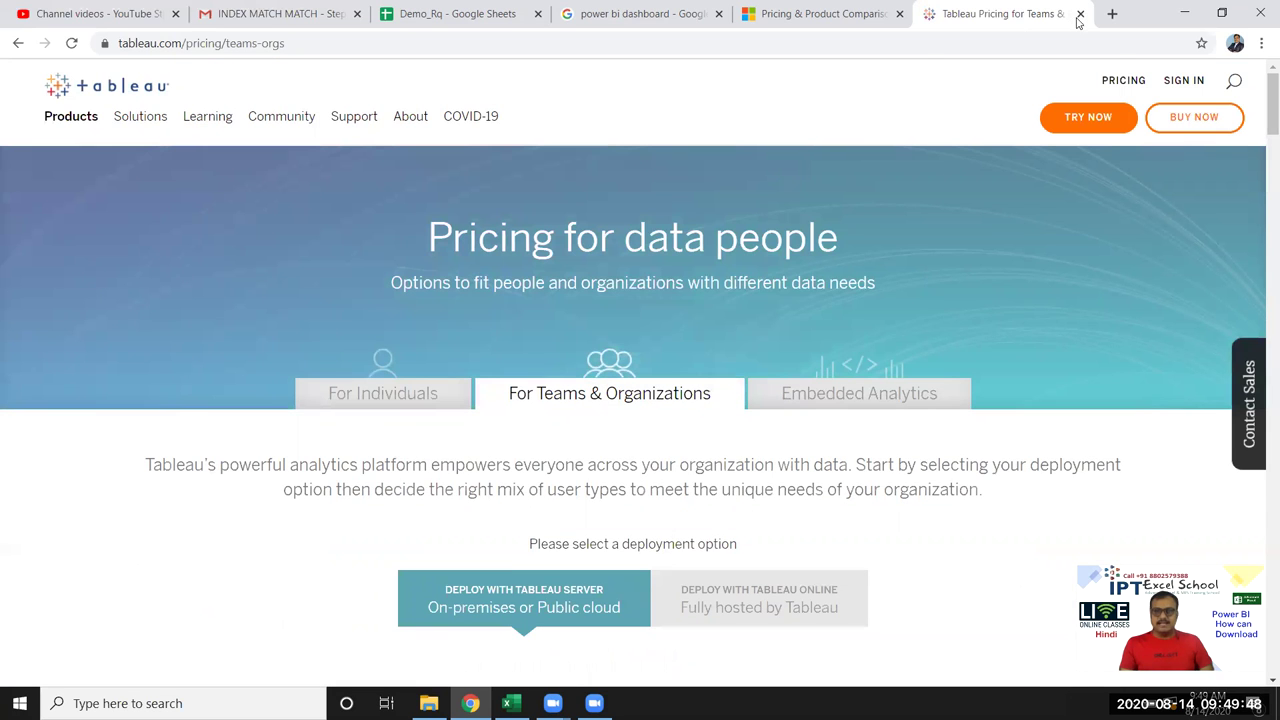
Close the Tableau tab and return to the Power BI pricing page
left_click(1079, 15)
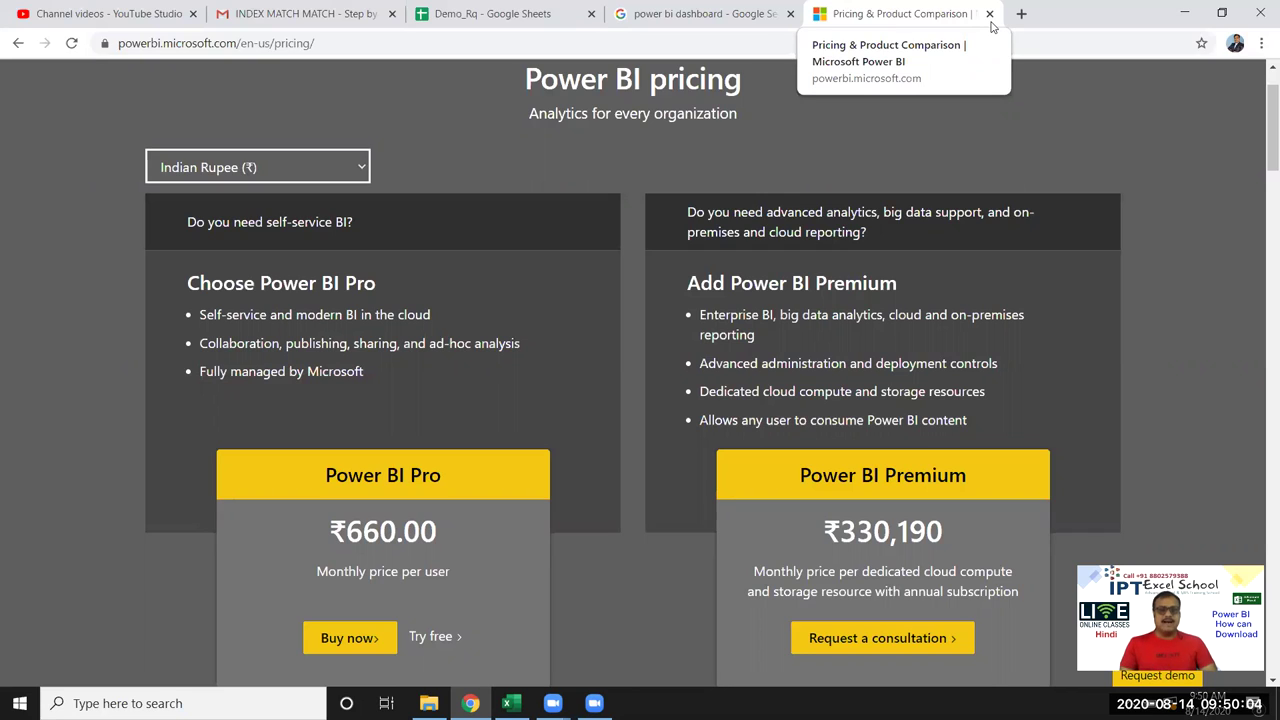
left_click(991, 24)
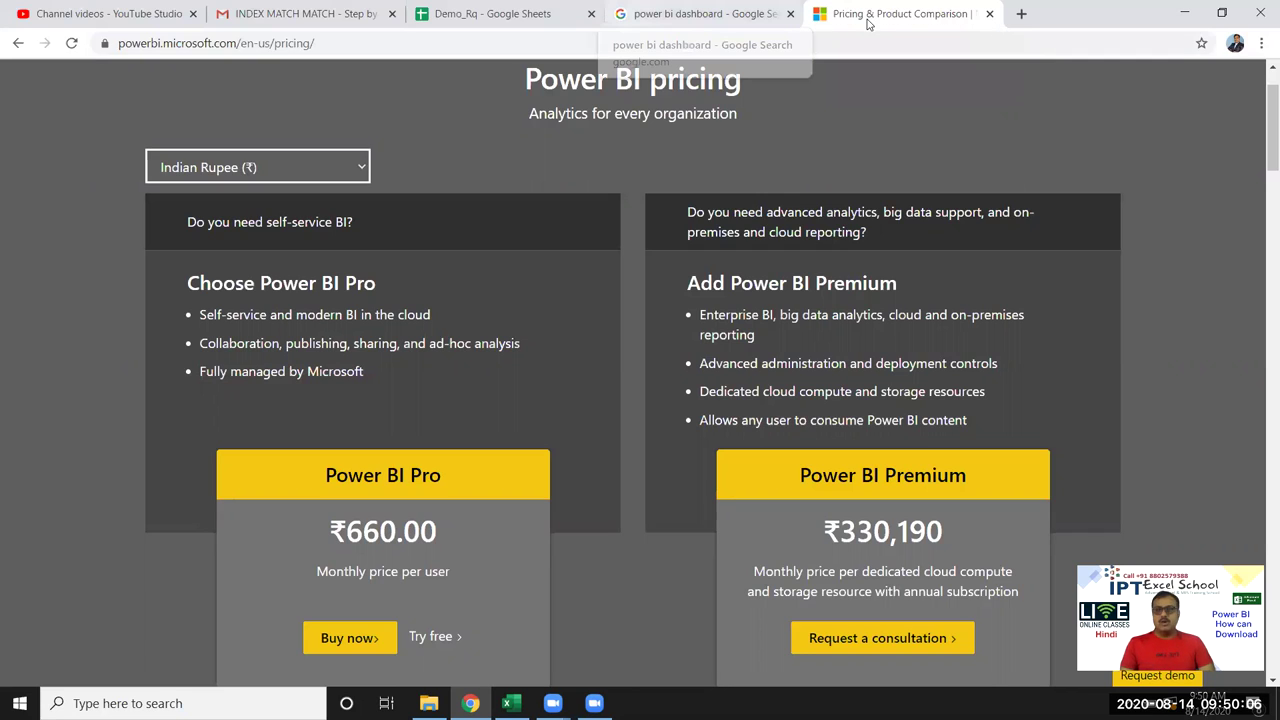
key("ctrl+3")
key("ctrl+5")
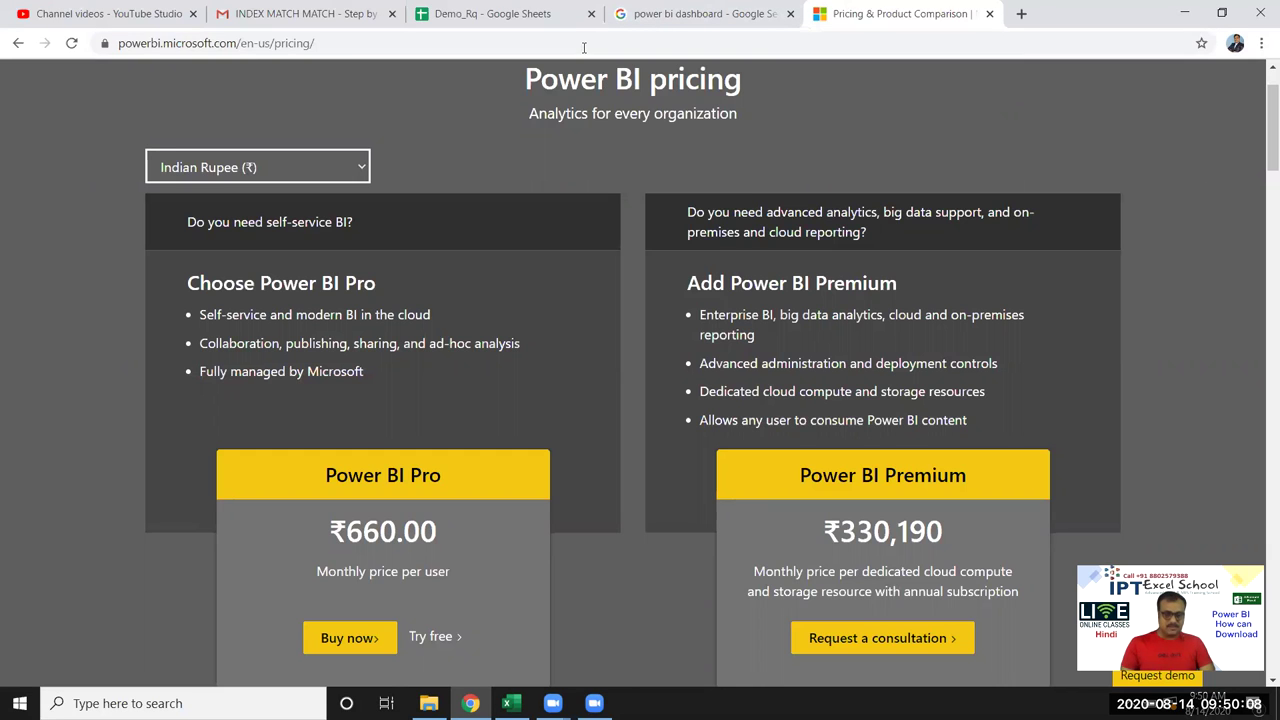
left_click(584, 47)
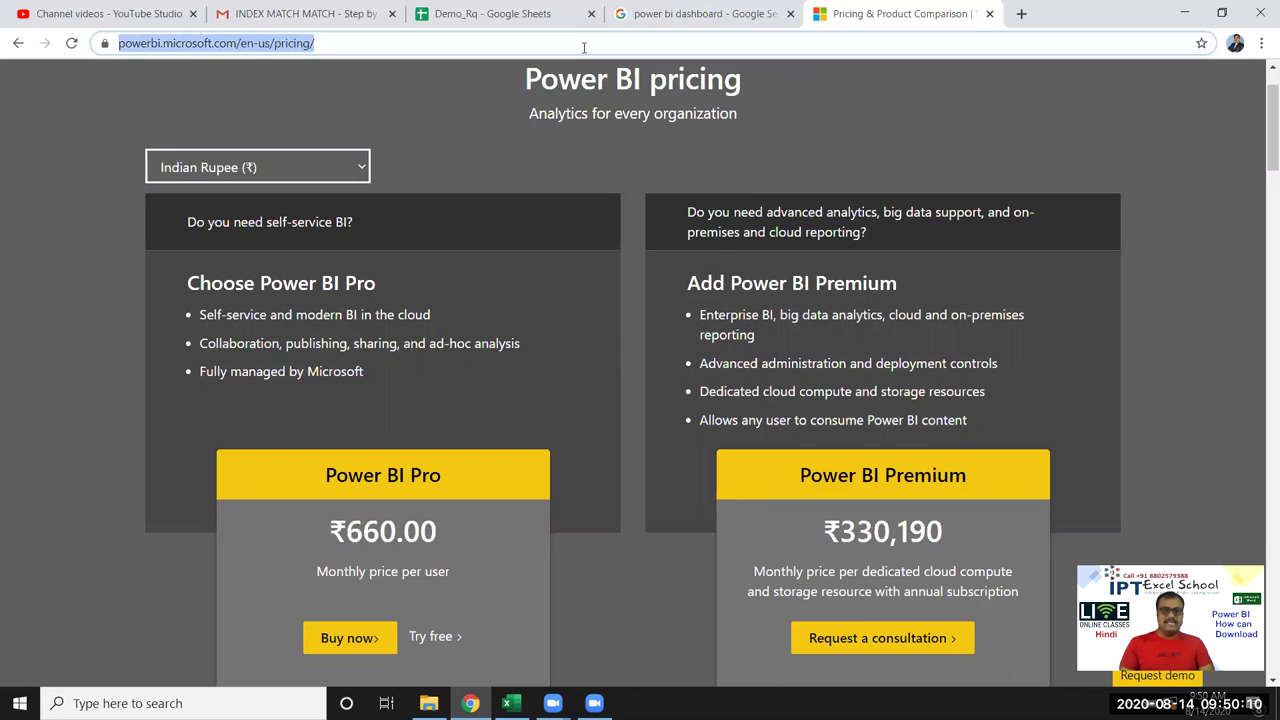
type("power")
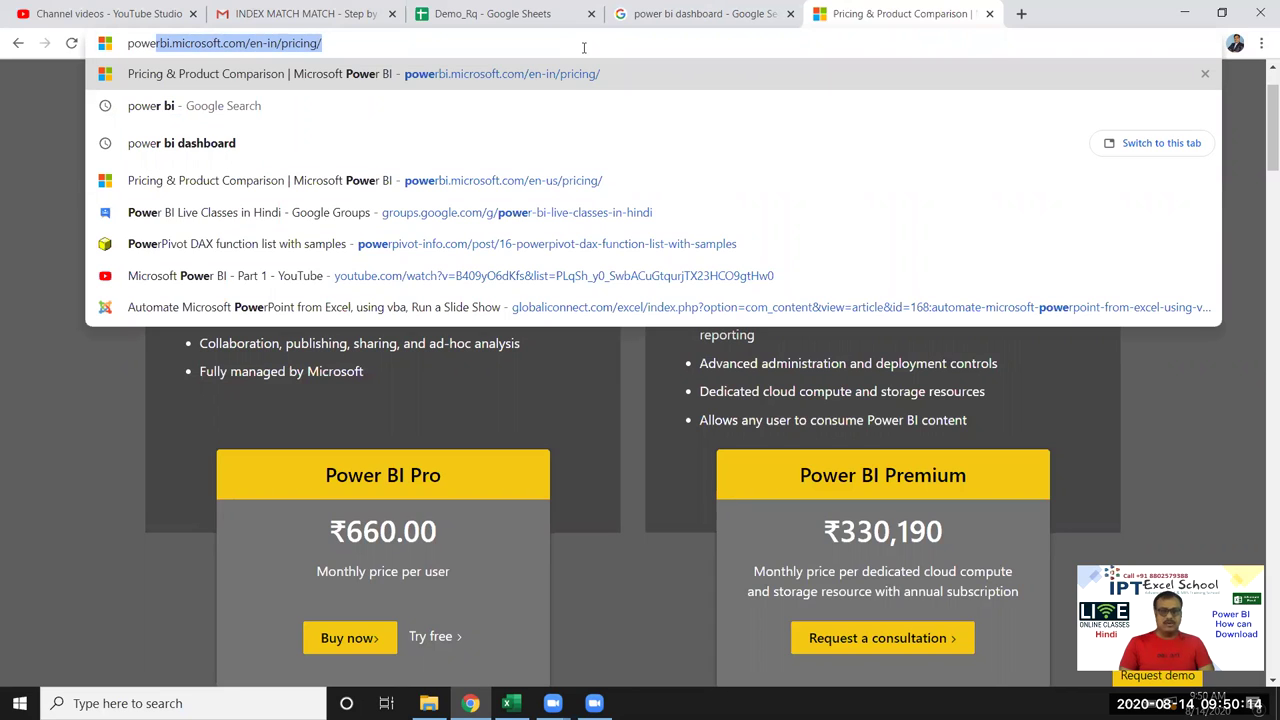
key("Escape")
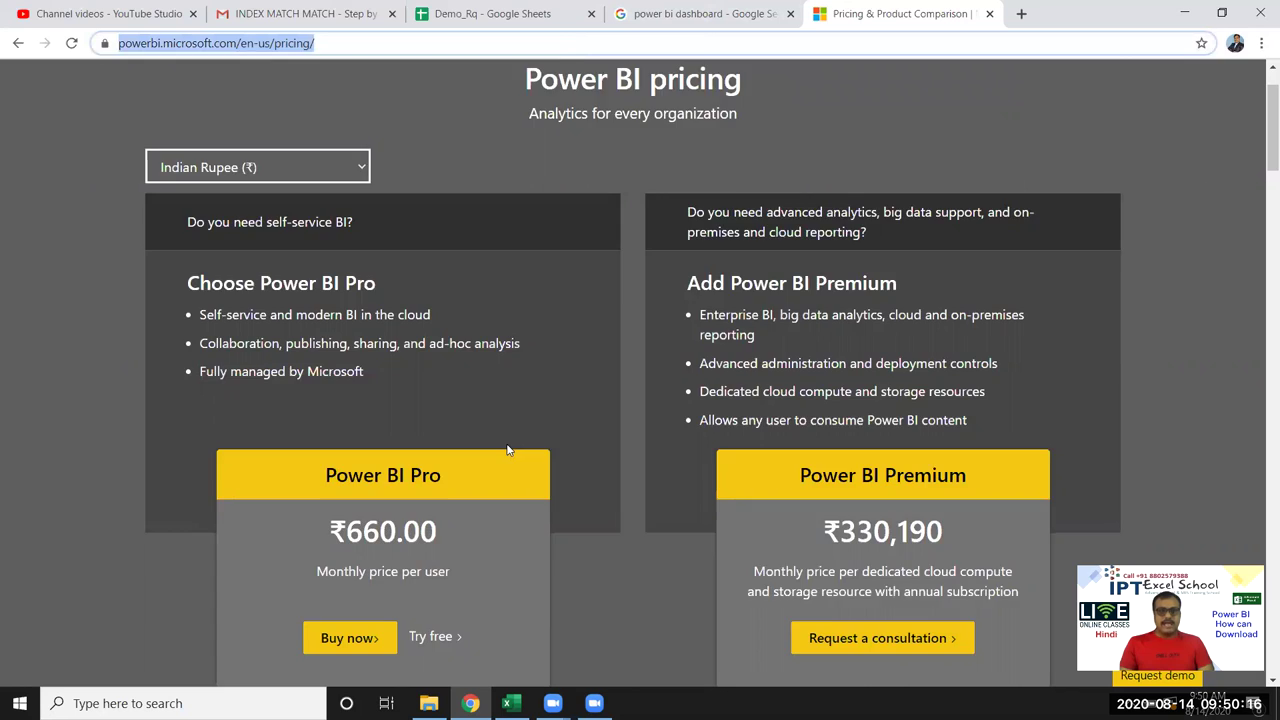
scroll(507, 450, "up", 2)
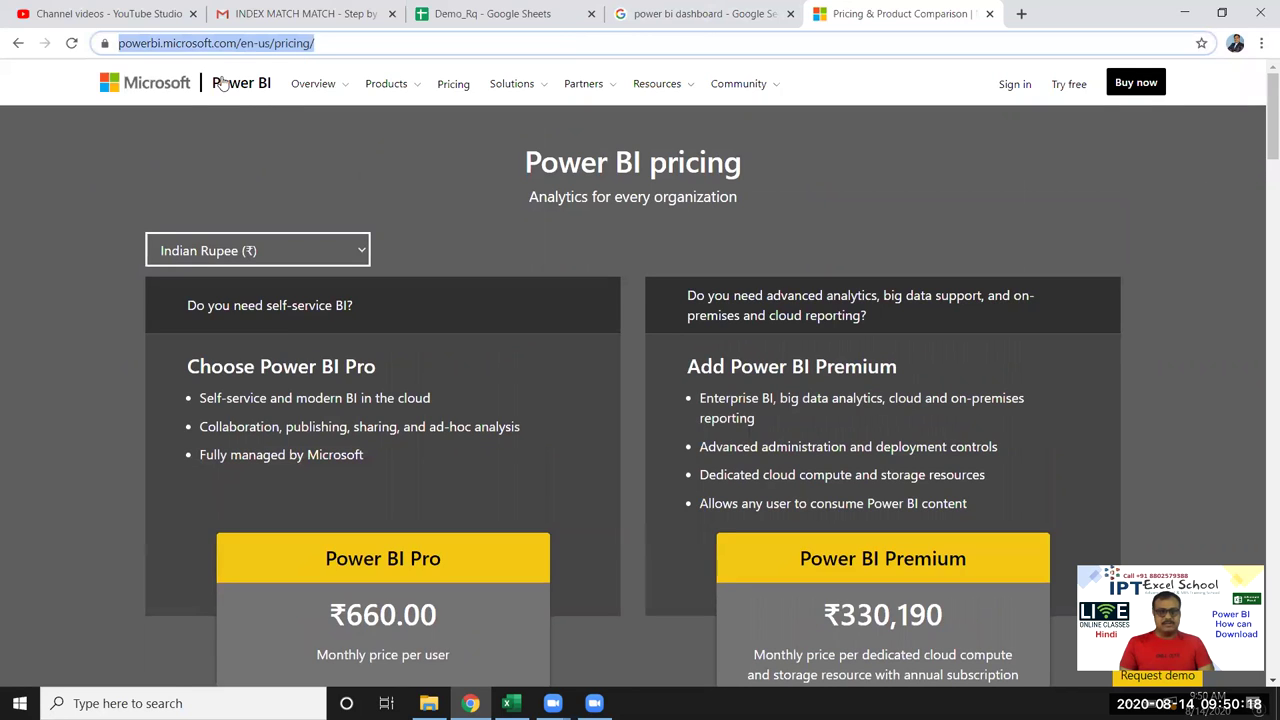
Go to the Power BI home page and open its get-started page
left_click(222, 83)
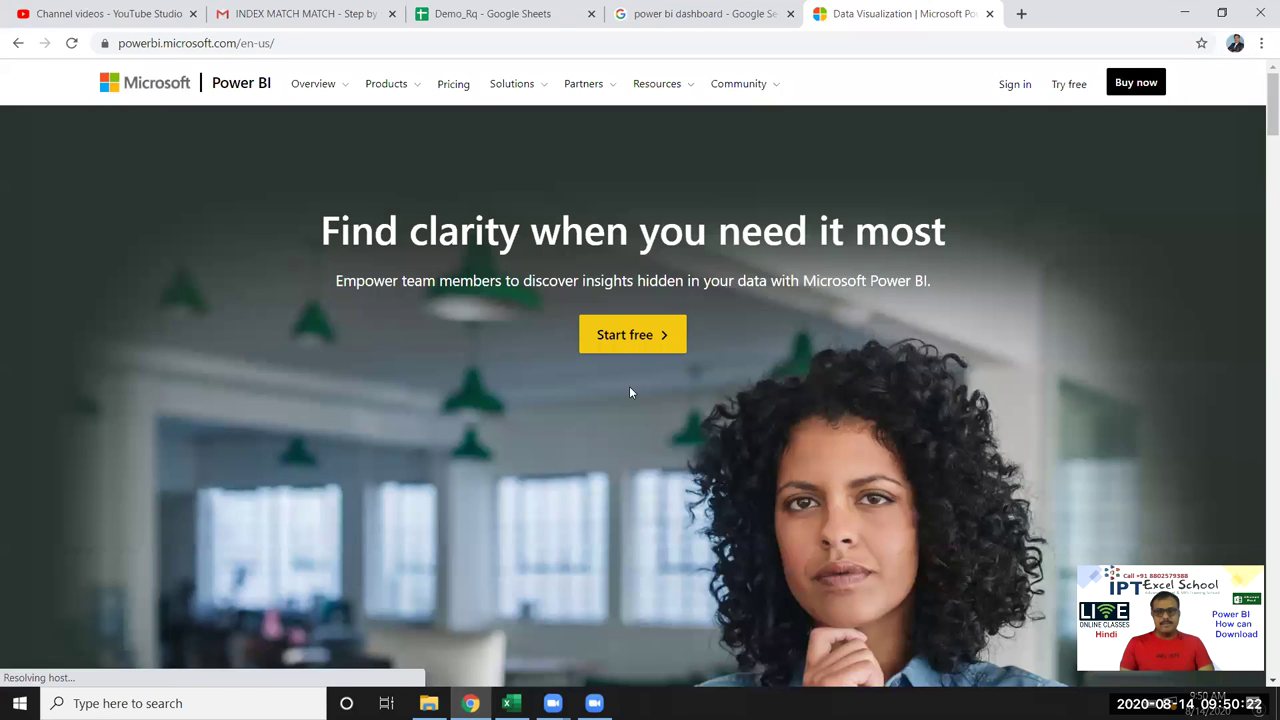
left_click(623, 336)
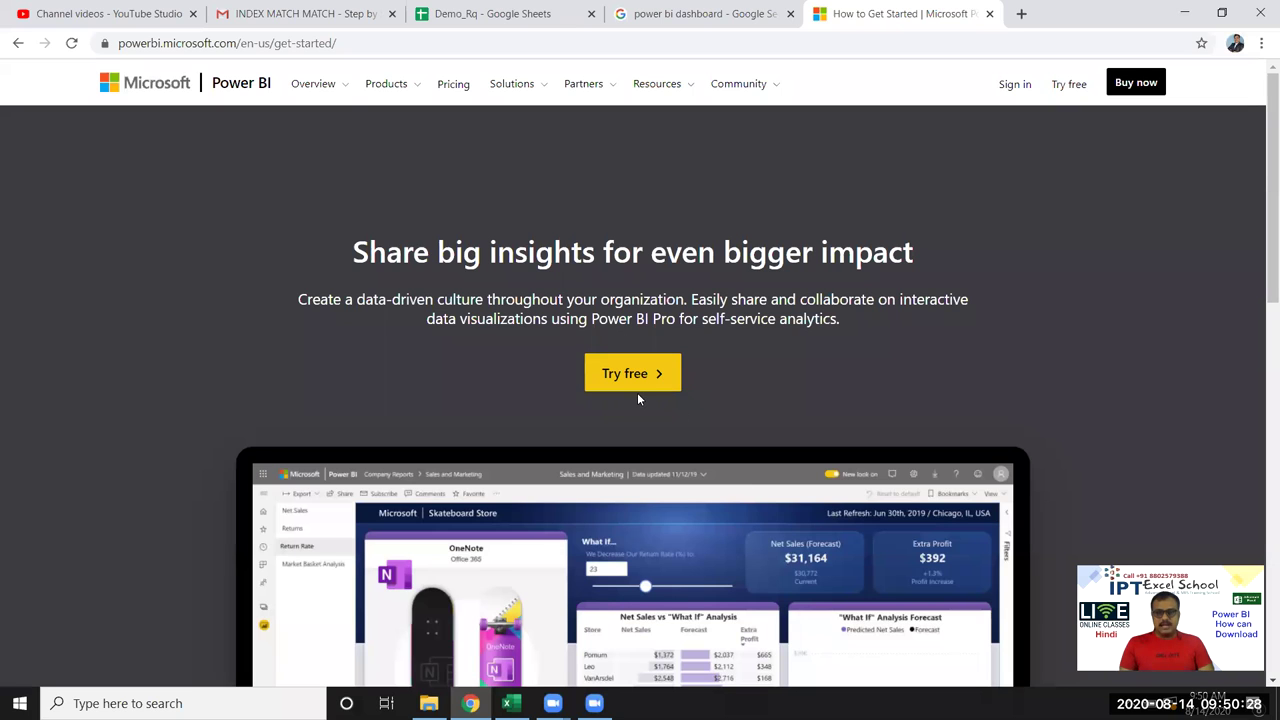
scroll(637, 392, "down", 5)
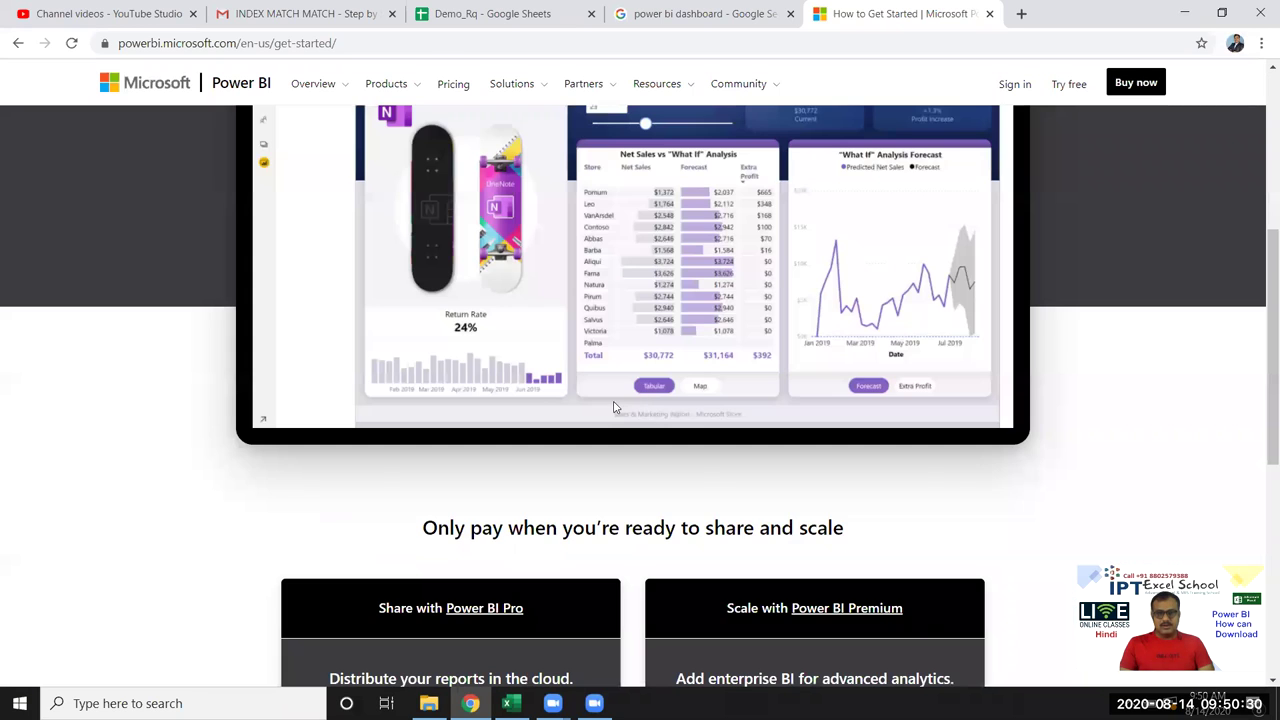
scroll(614, 407, "down", 4)
scroll(566, 397, "up", 3)
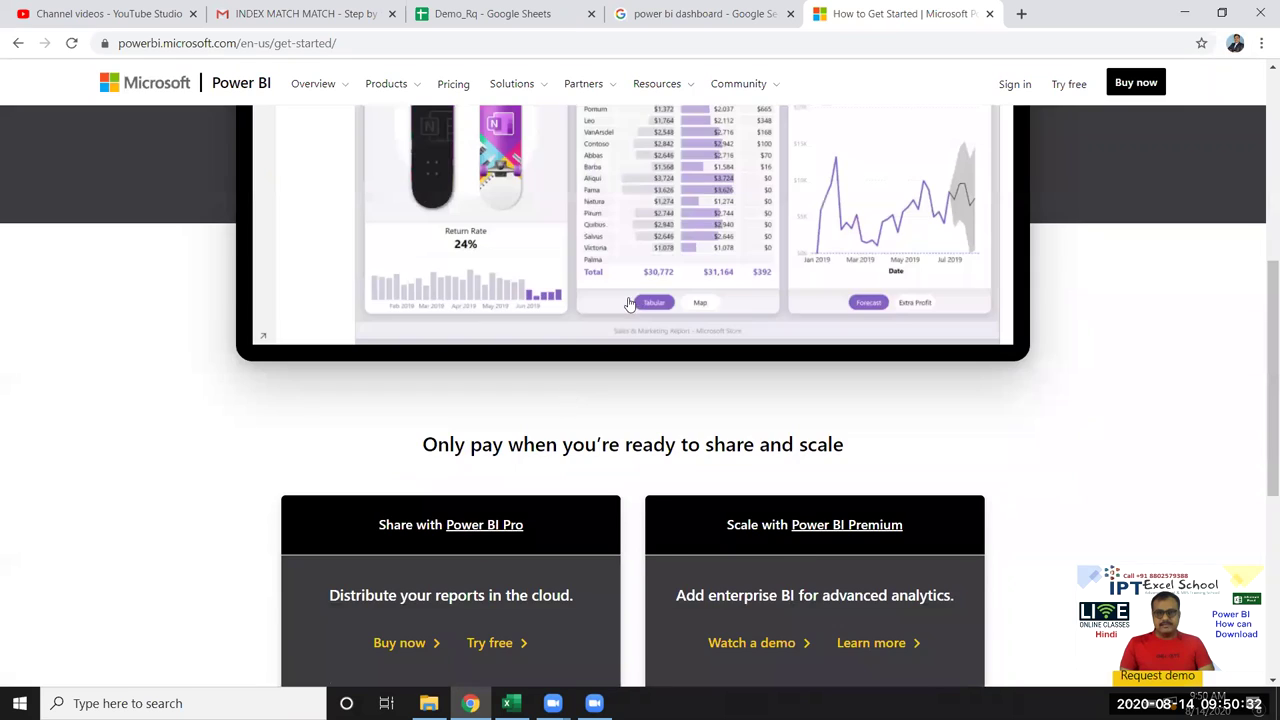
scroll(629, 304, "up", 5)
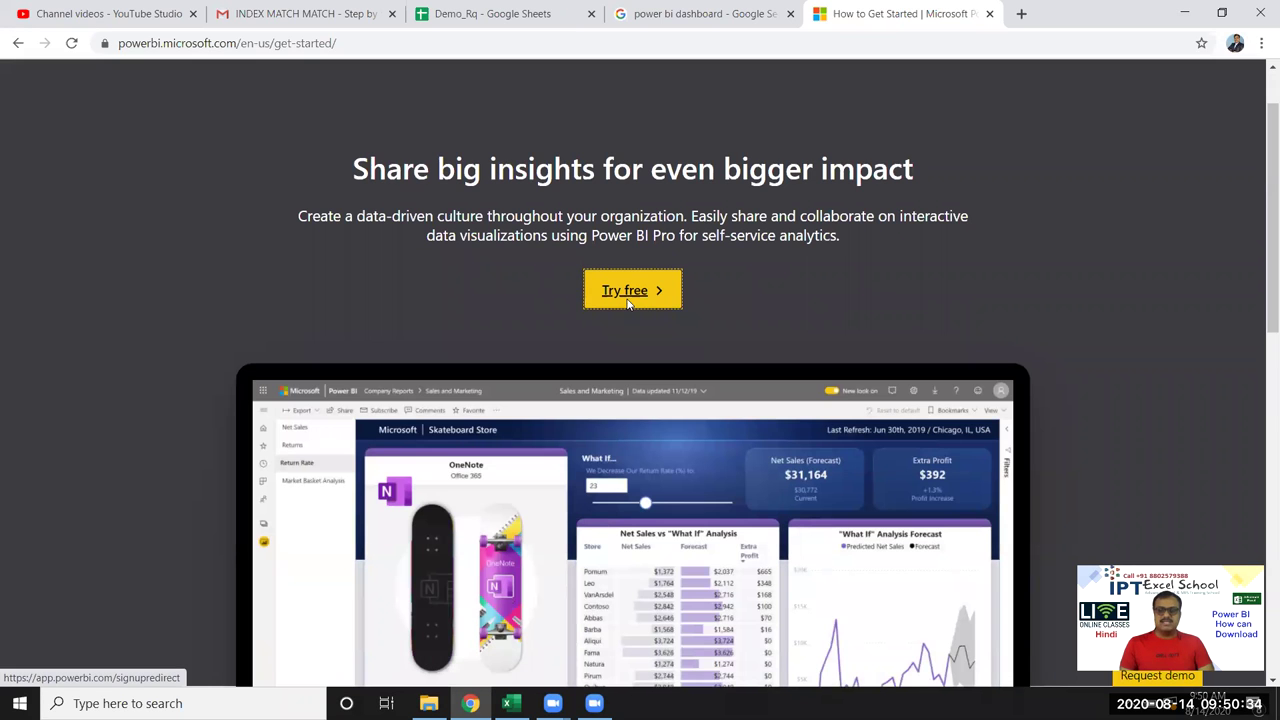
Start the free sign-up, close that page, and look over the get-started page again
left_click(629, 304)
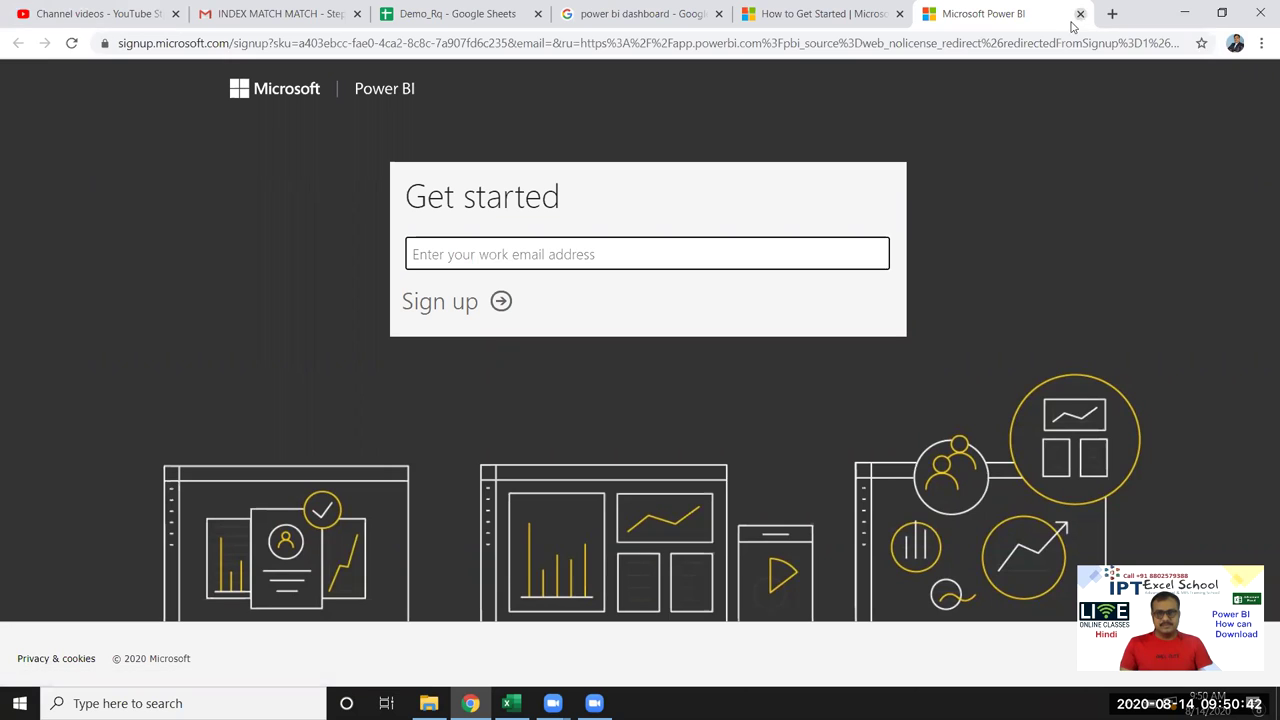
key("ctrl+w")
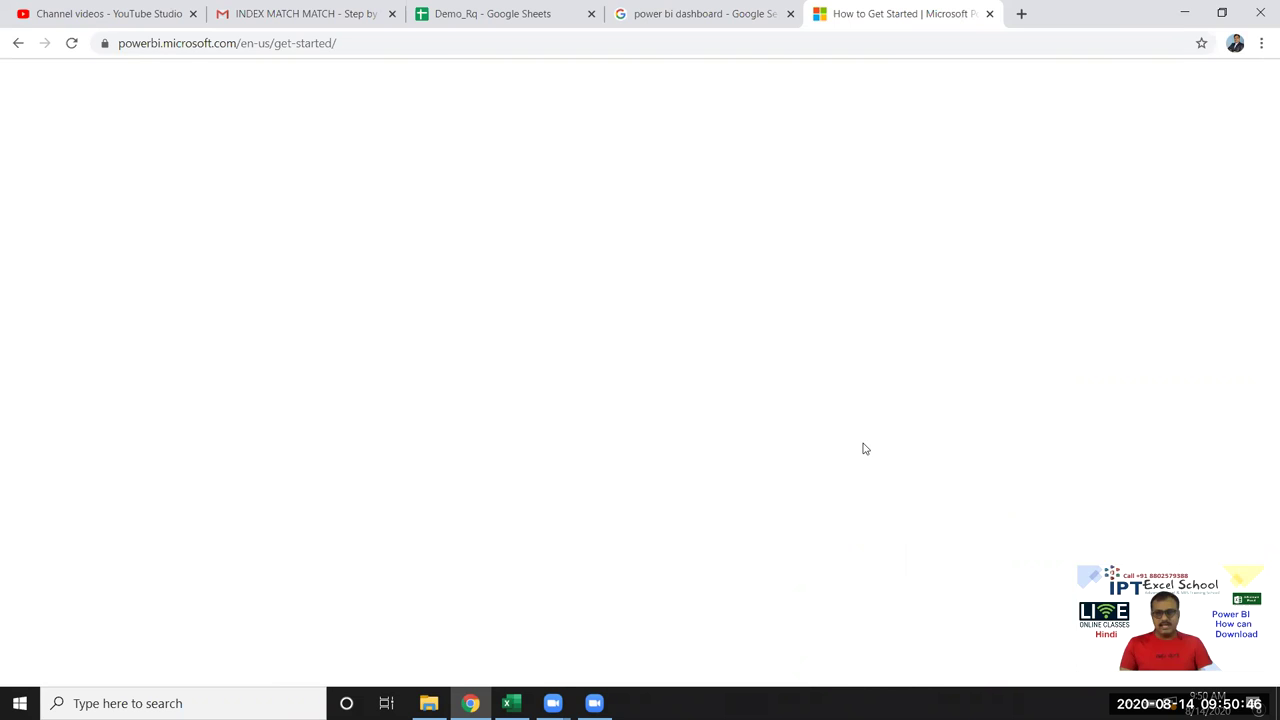
scroll(836, 430, "up", 1)
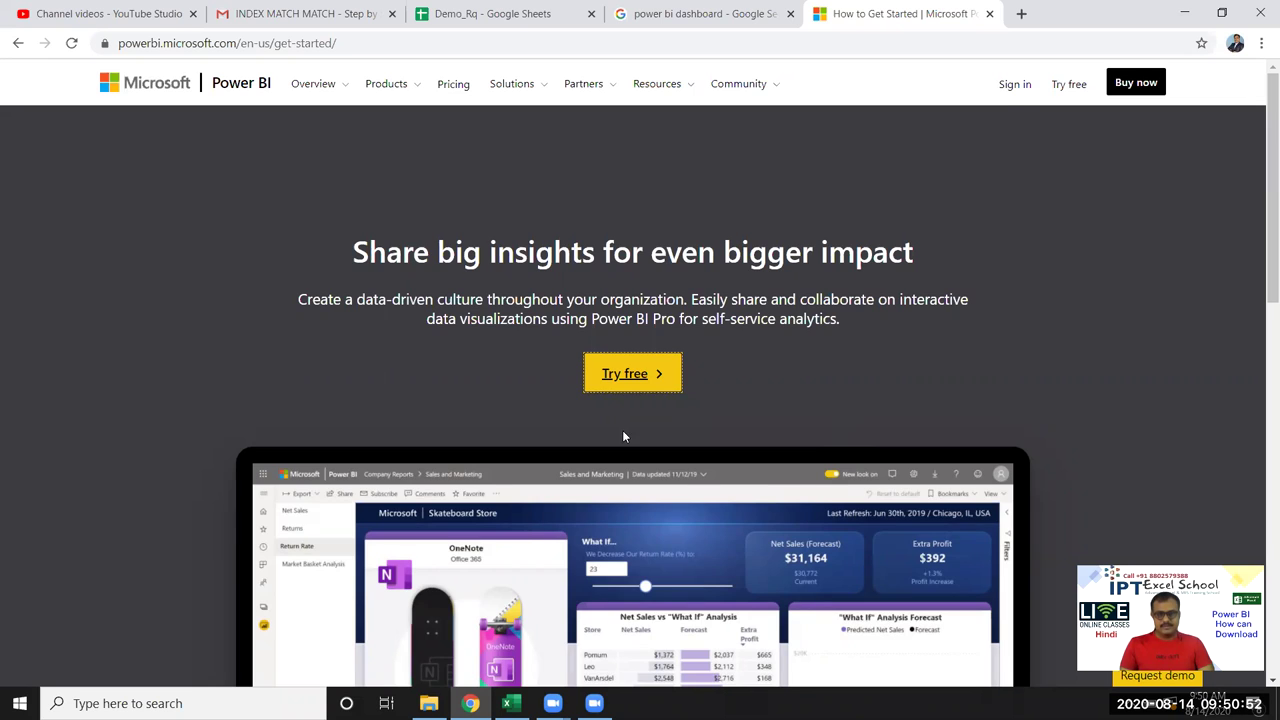
scroll(622, 430, "down", 5)
scroll(513, 326, "down", 2)
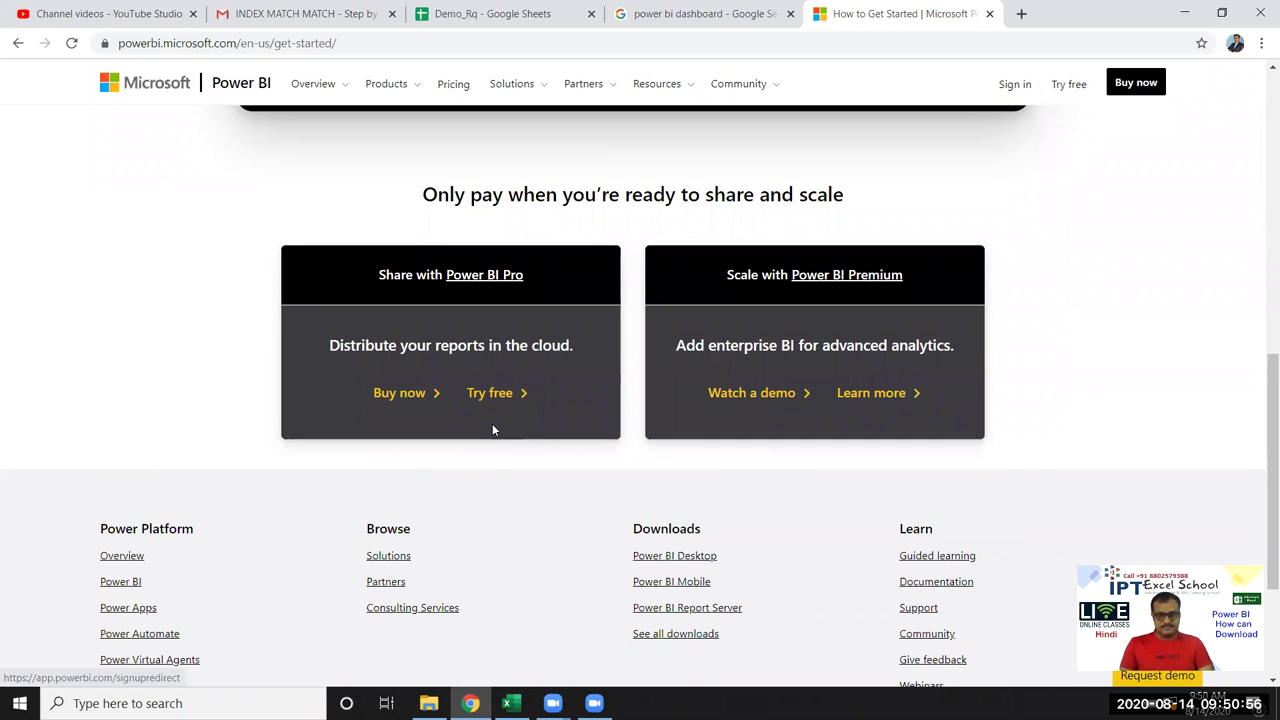
scroll(492, 423, "down", 2)
scroll(492, 430, "up", 5)
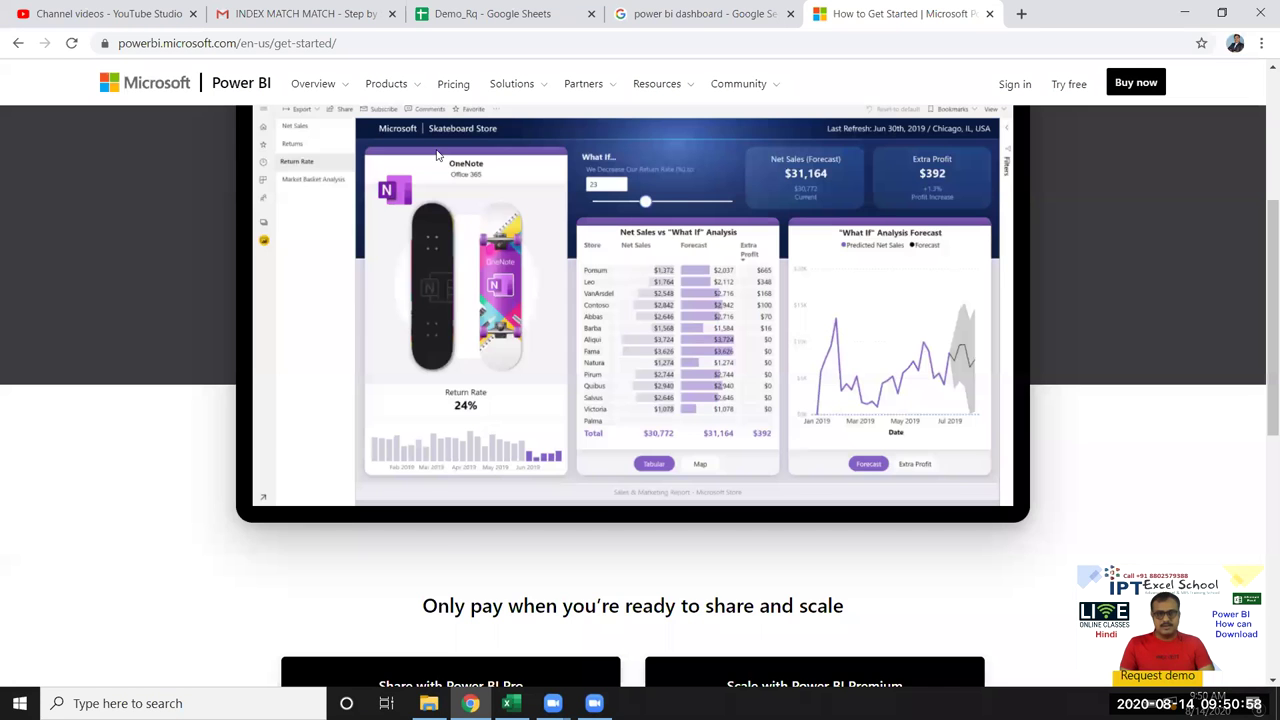
scroll(436, 155, "up", 3)
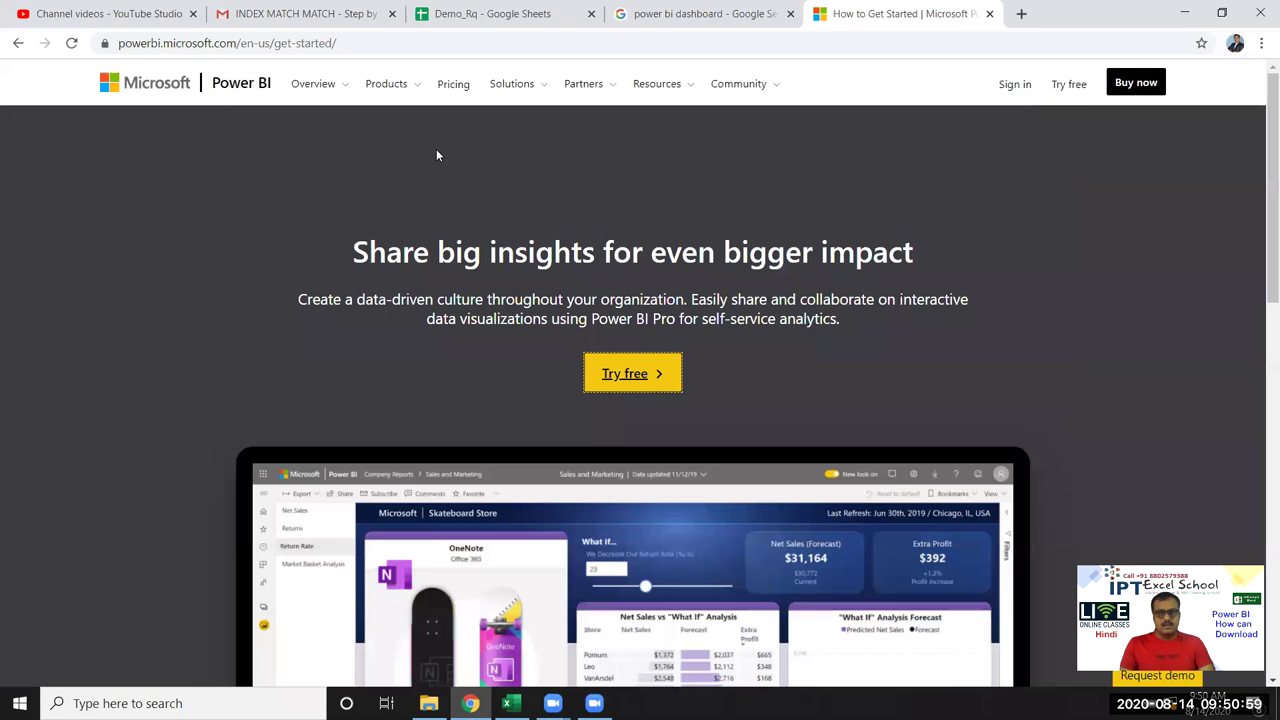
left_click(408, 51)
Search Google for 'power download' and open the powerbi.microsoft.com downloads page
type("goo")
key("Return")
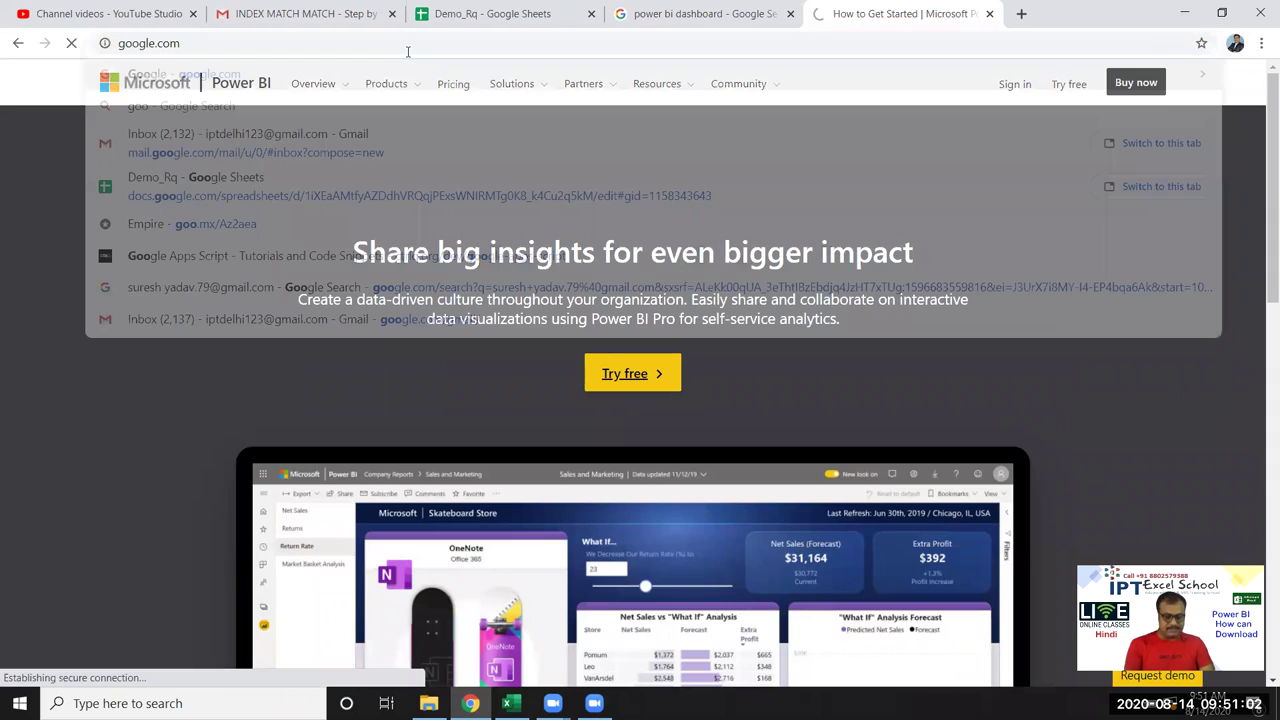
type("pow")
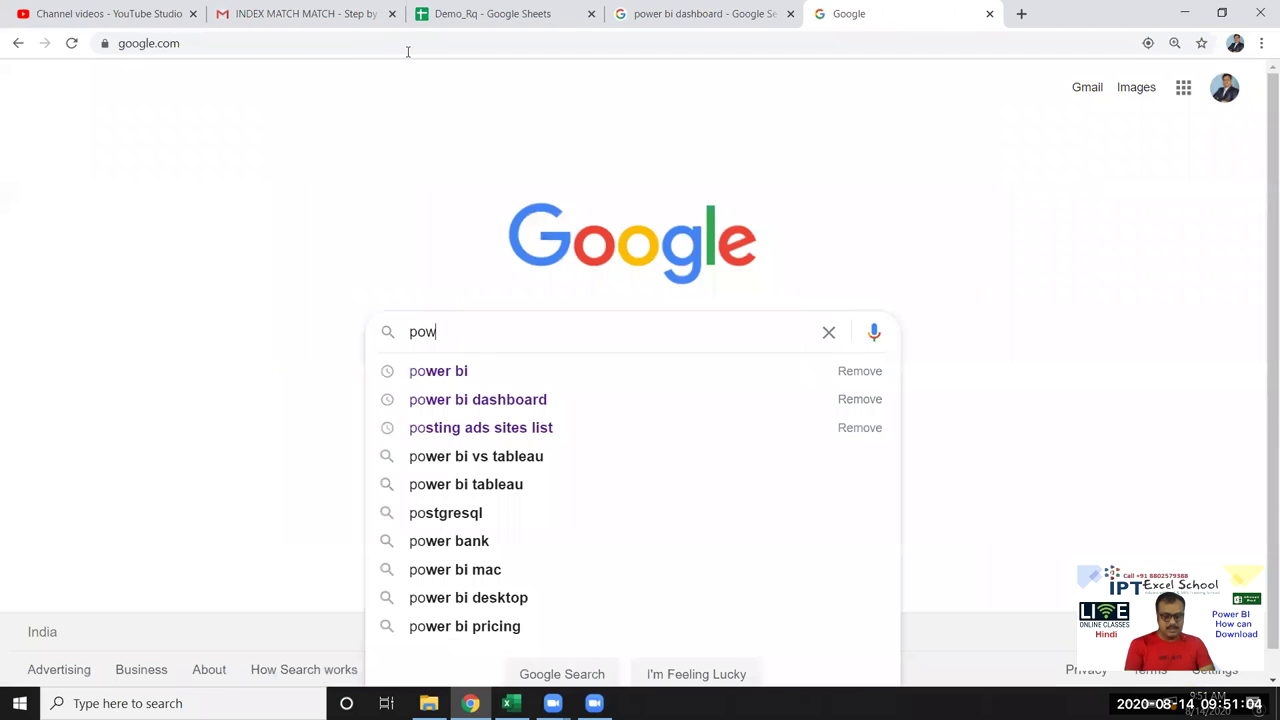
type("er do")
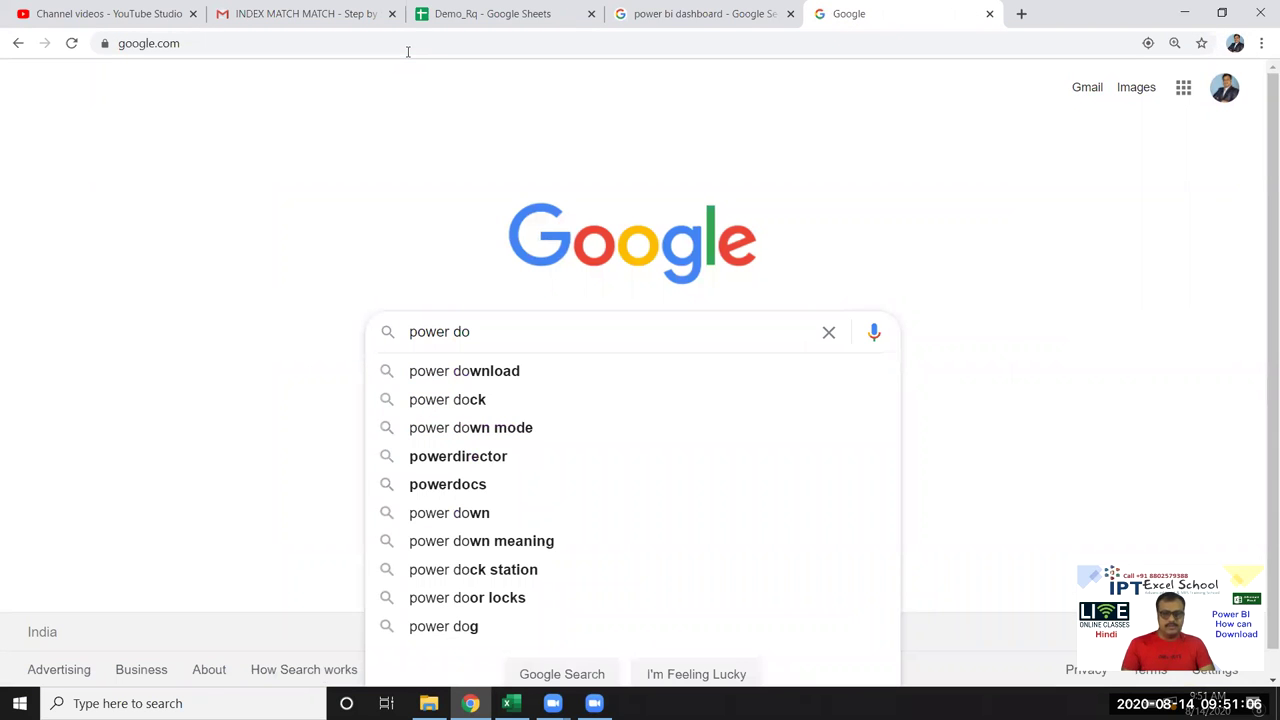
type("wnload")
key("Return")
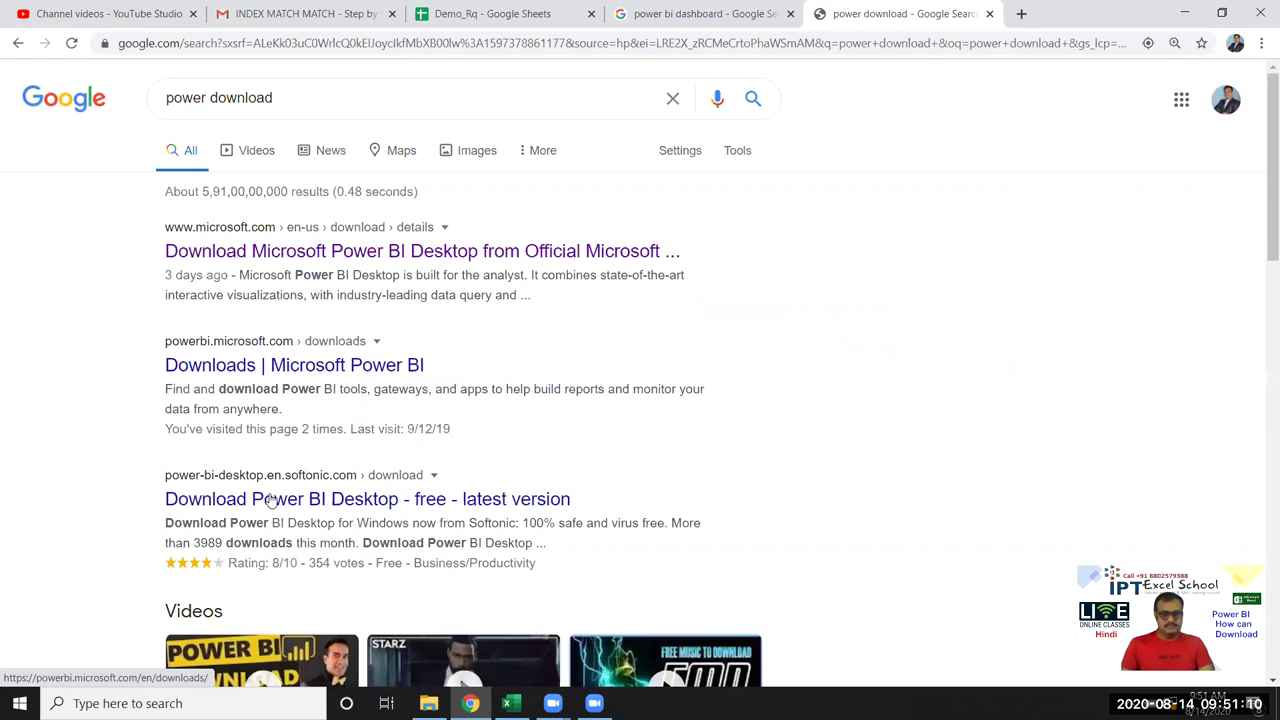
left_click(230, 376)
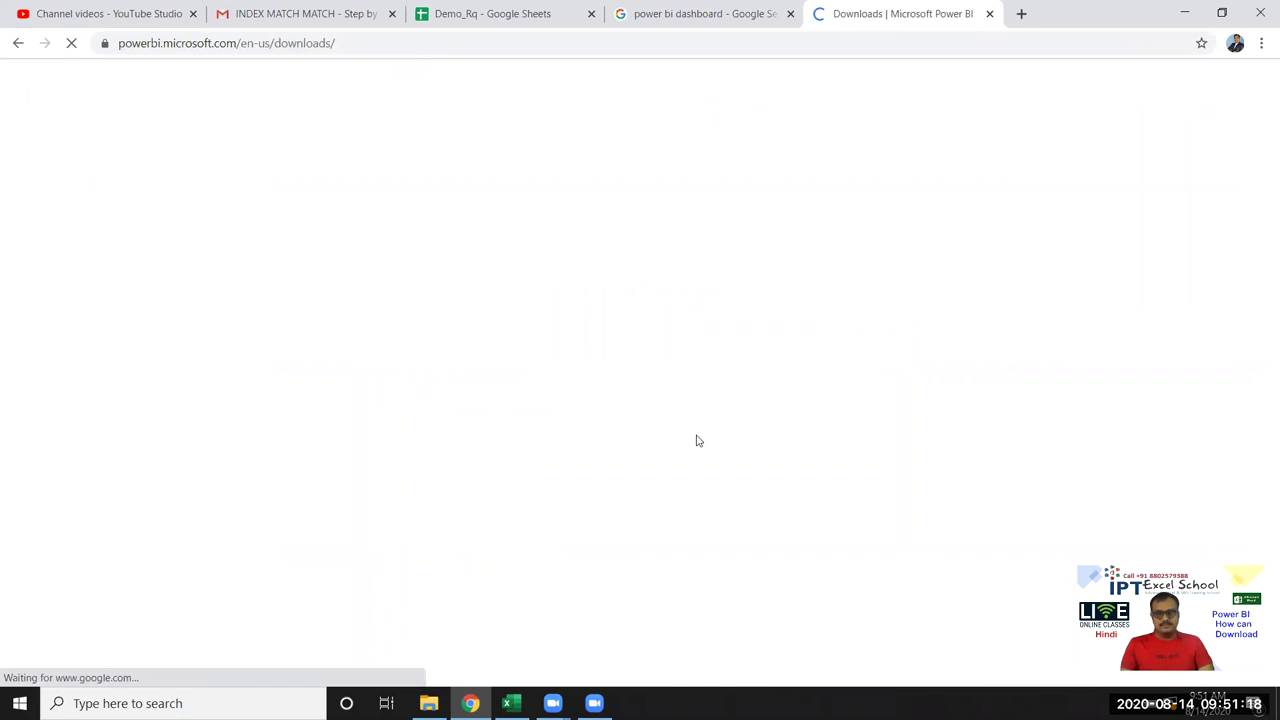
scroll(695, 432, "down", 5)
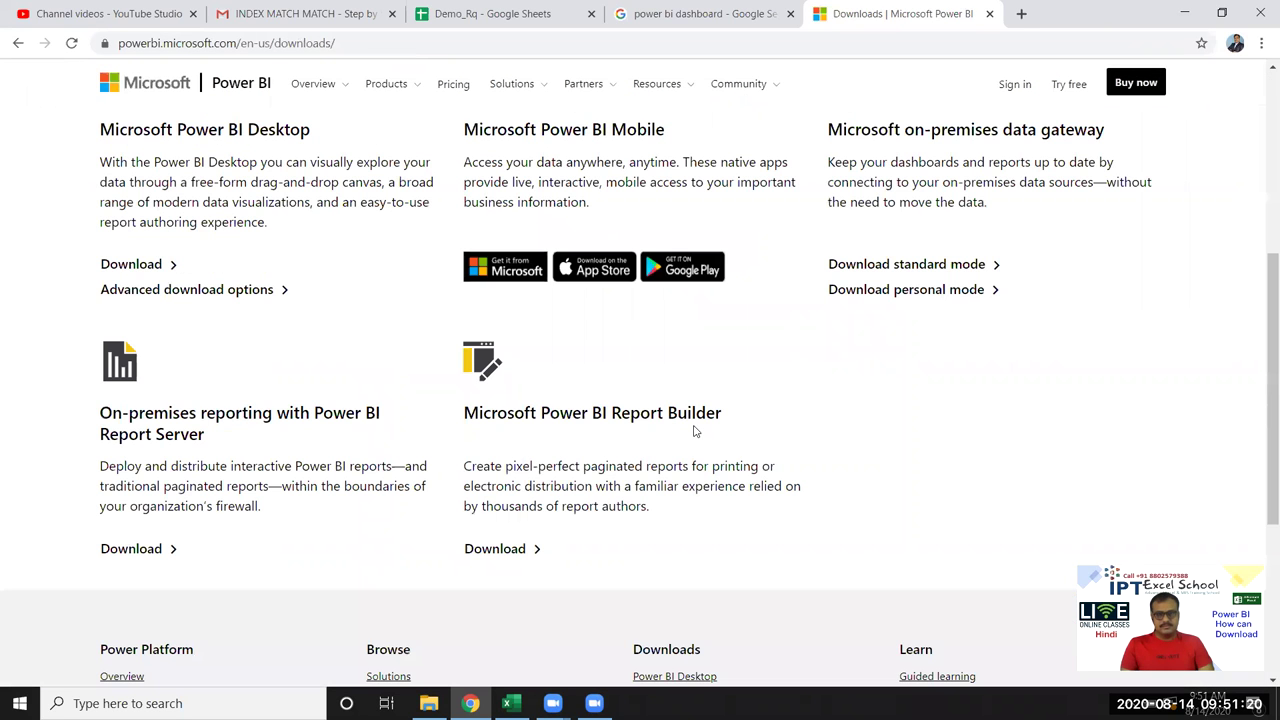
scroll(695, 432, "down", 3)
left_click(676, 421)
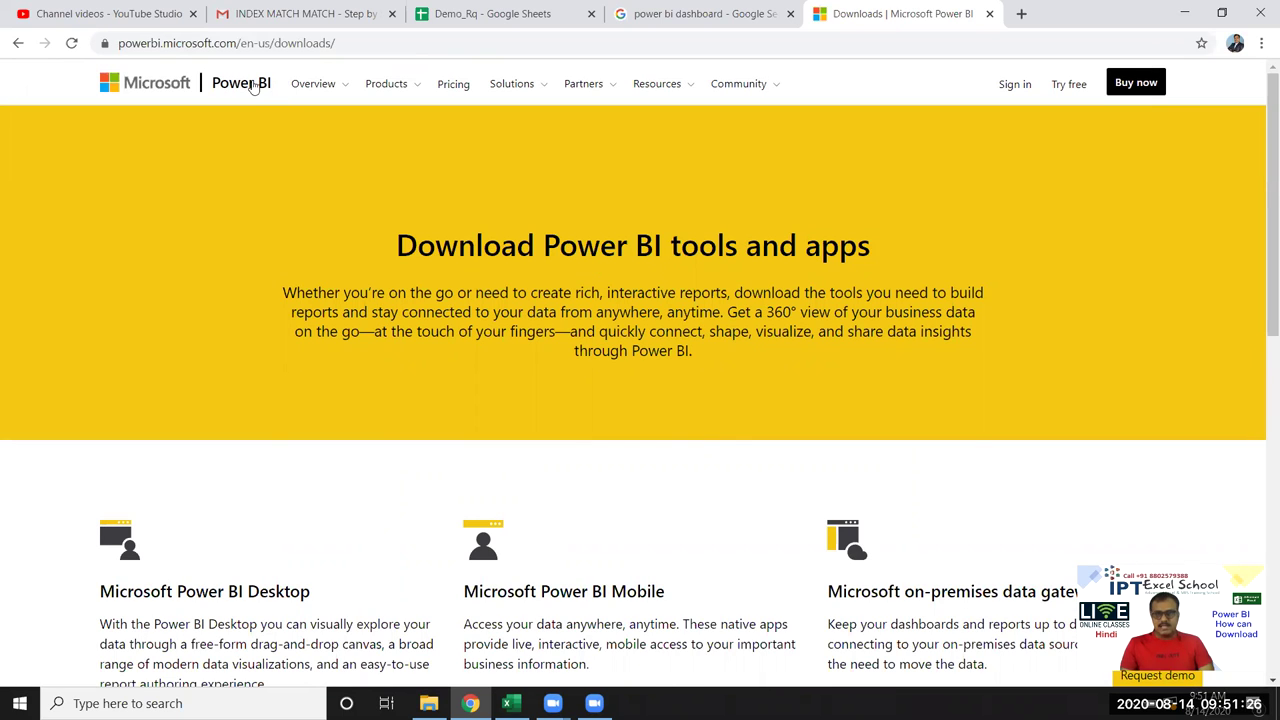
Open the free-trial page, start the sign-up, then close the sign-up tab
left_click(1058, 87)
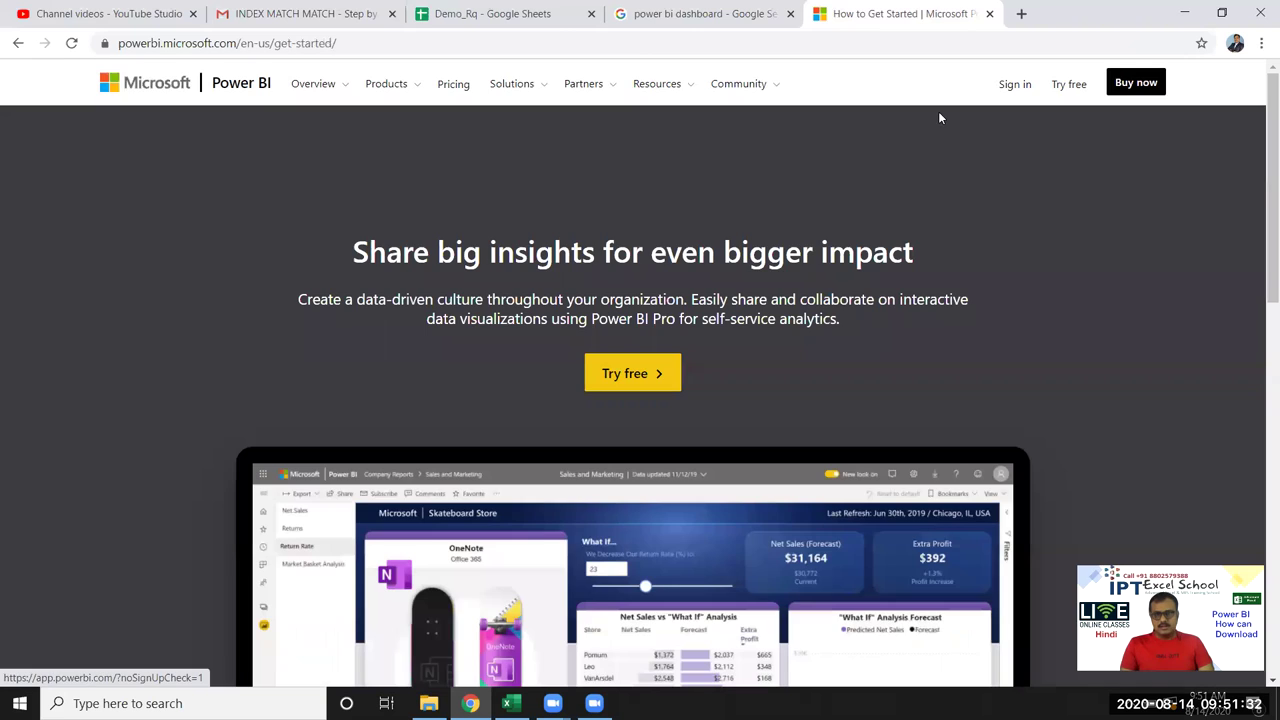
left_click(643, 373)
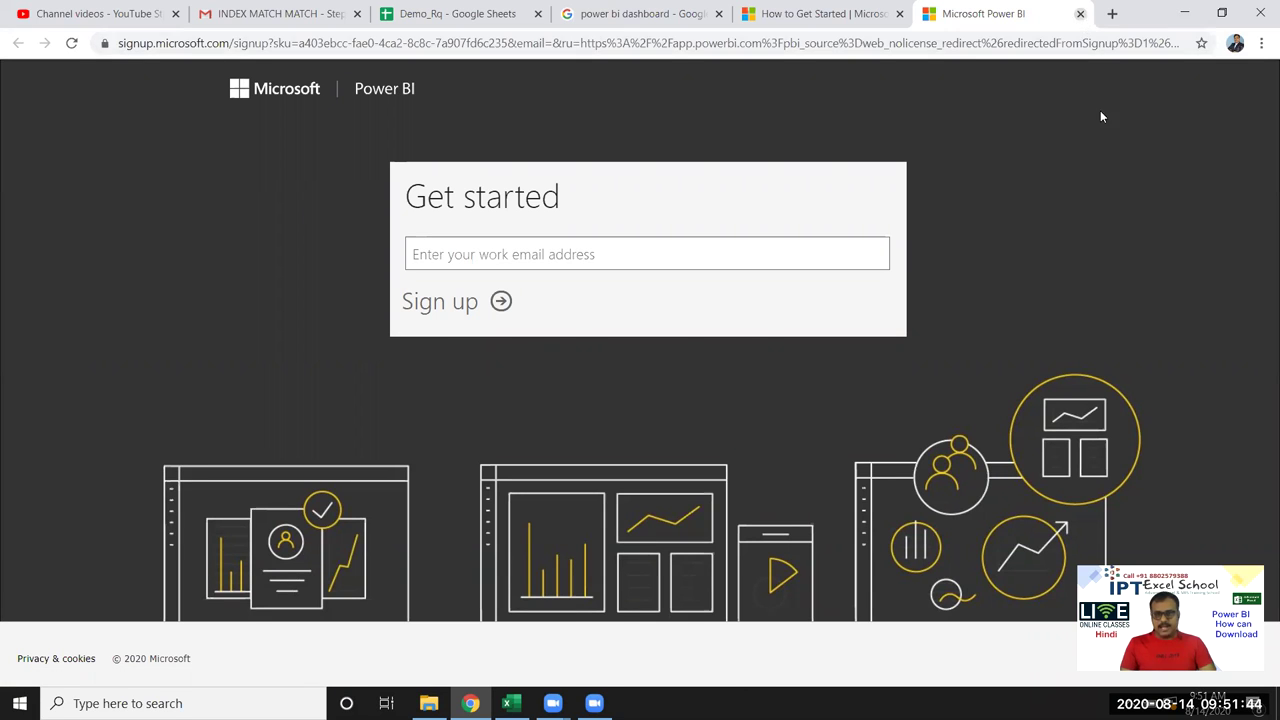
key("ctrl+w")
Sign in to Power BI with the work account
left_click(1012, 88)
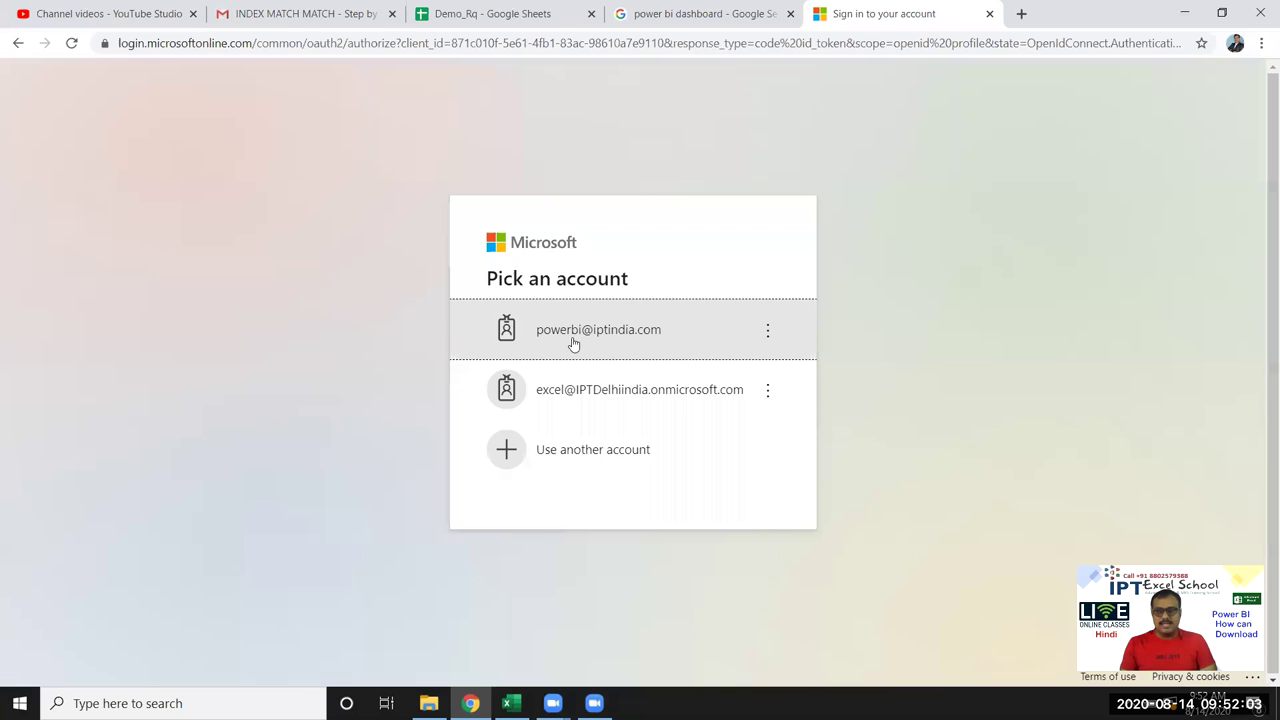
left_click(573, 343)
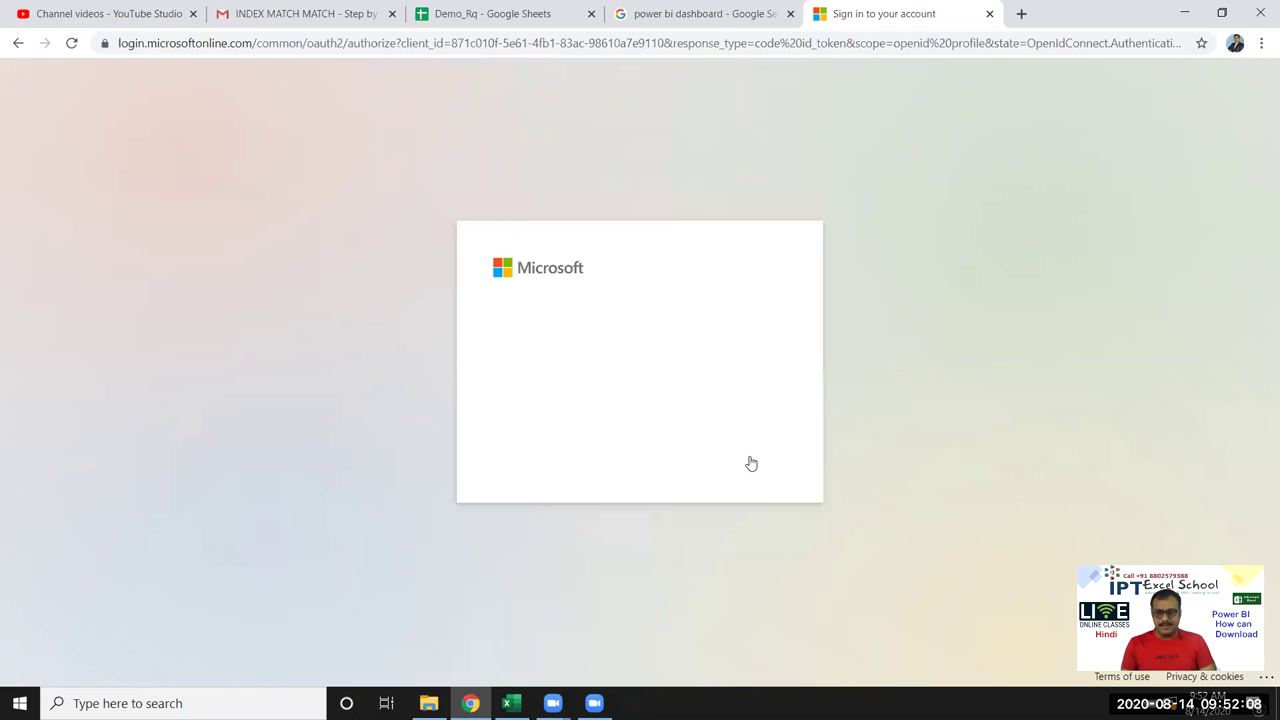
left_click(751, 462)
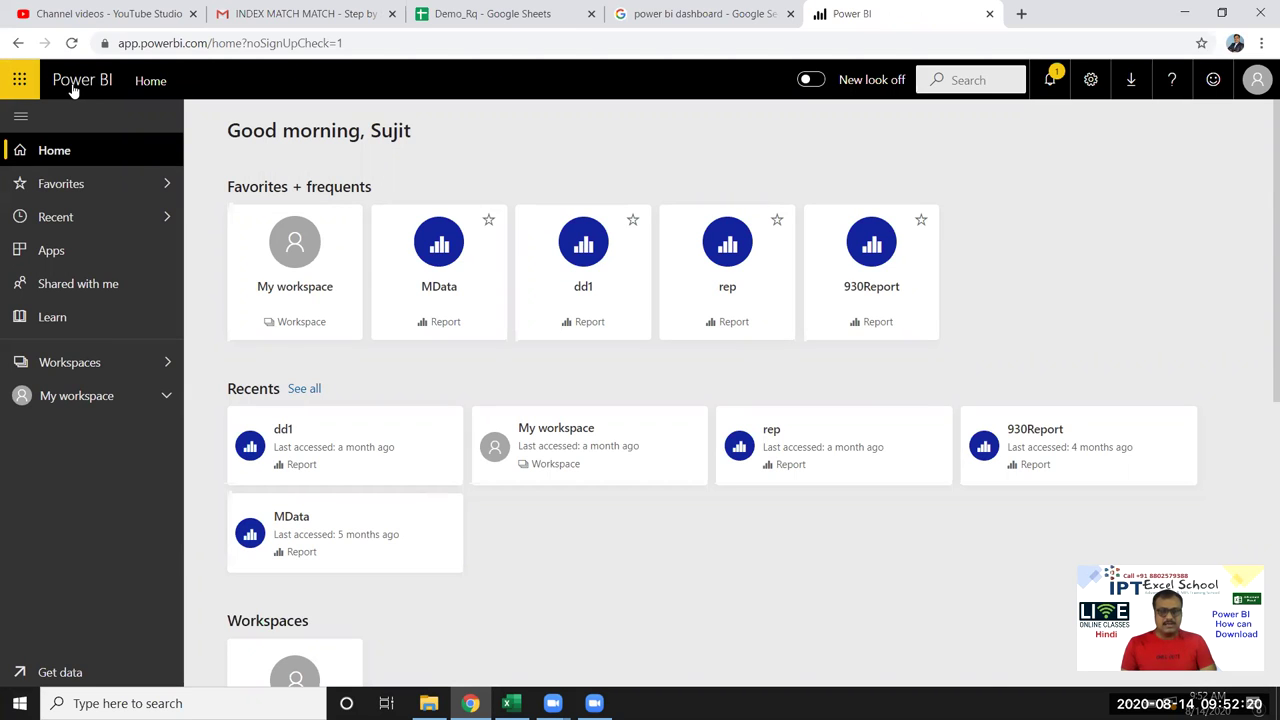
Reopen Power BI from the Office 365 app launcher, then open a new browser tab
left_click(20, 80)
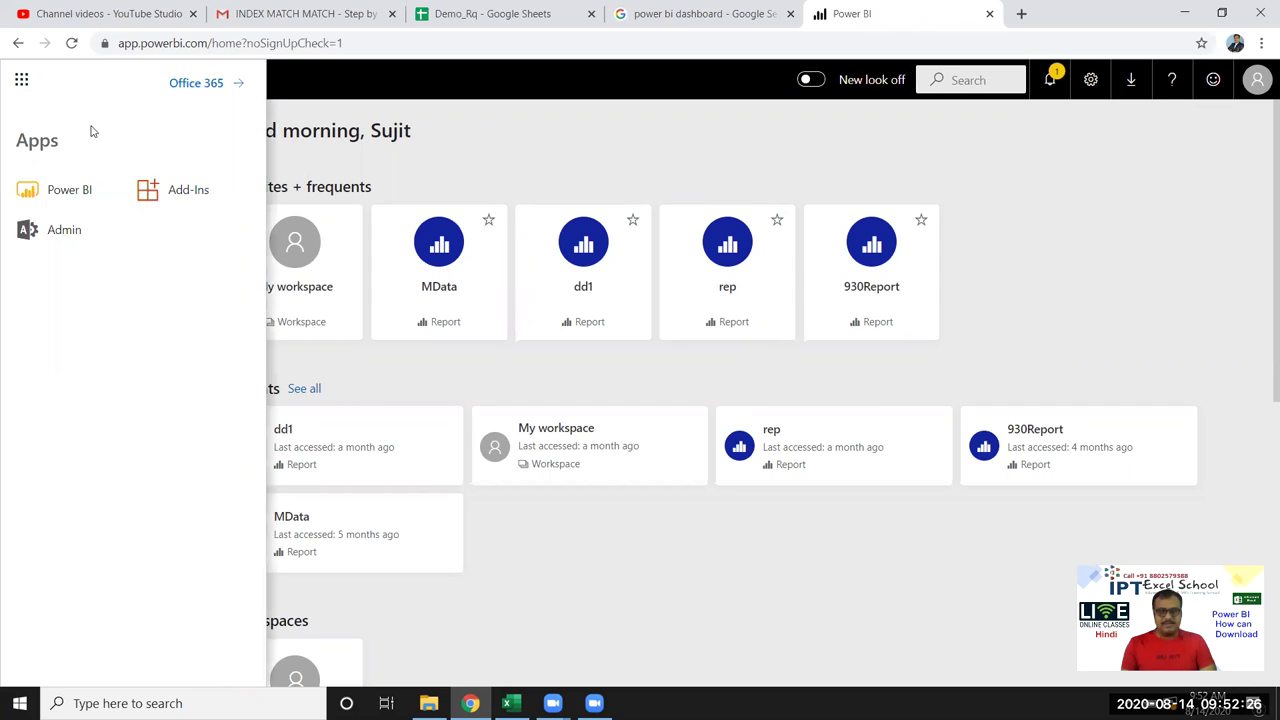
left_click(58, 180)
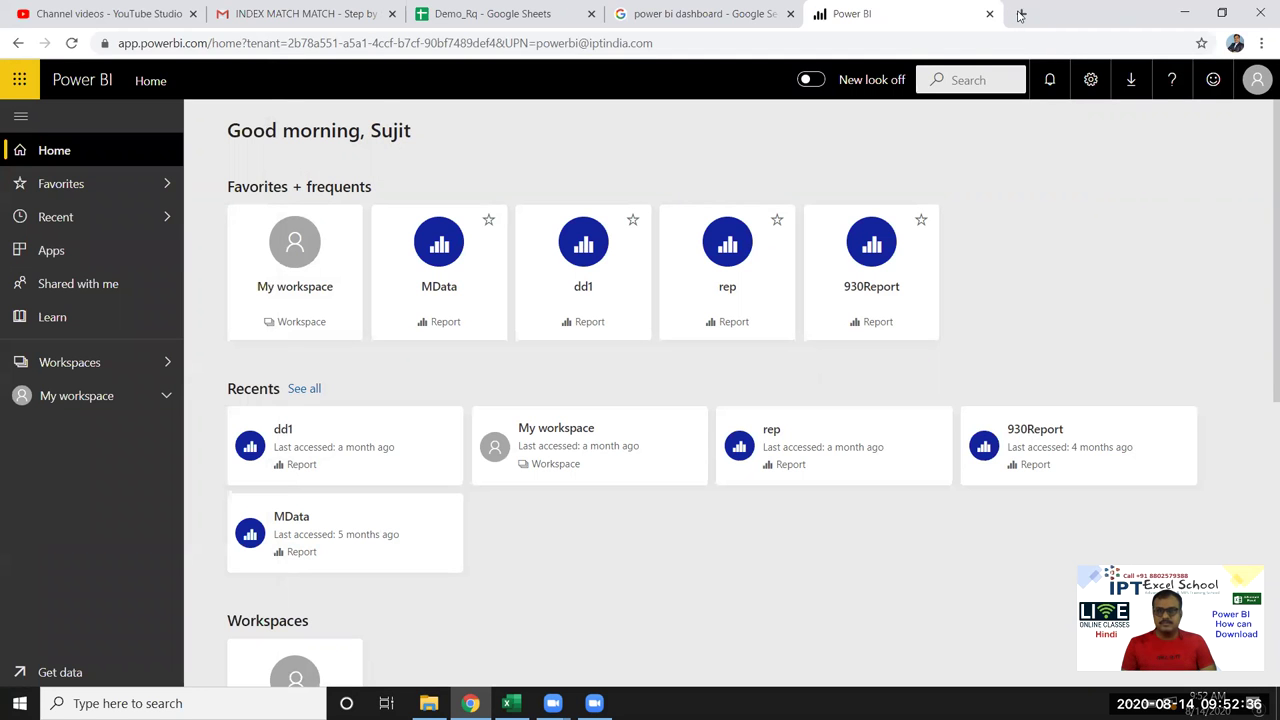
left_click(1020, 14)
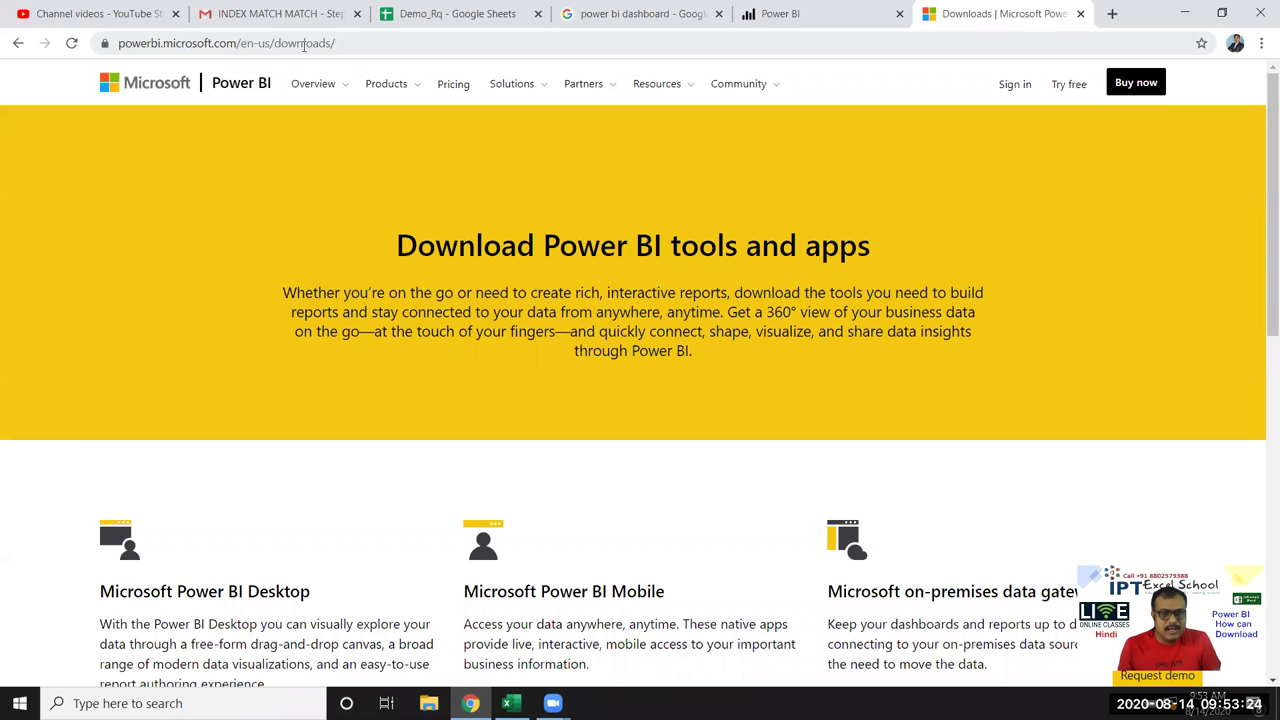
Decline the Microsoft Store download of Power BI Desktop and open Advanced download options instead
scroll(294, 204, "down", 2)
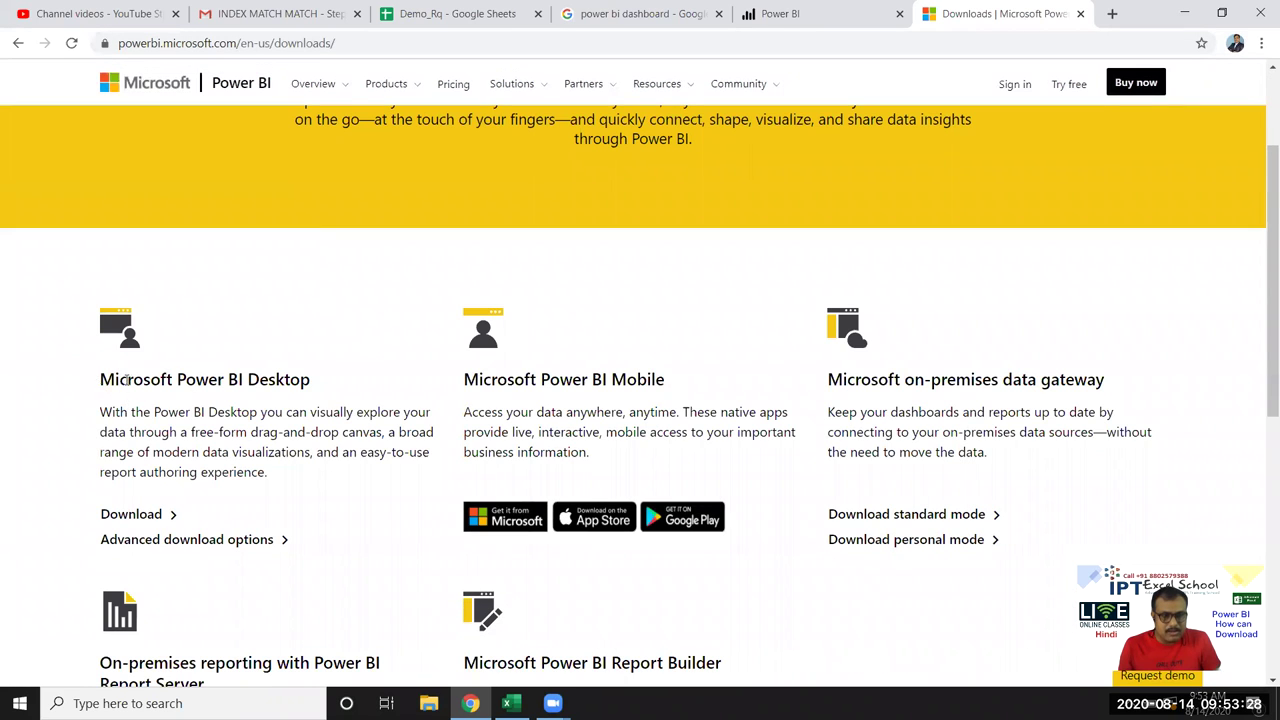
left_click_drag(99, 385, 331, 390)
scroll(331, 390, "down", 2)
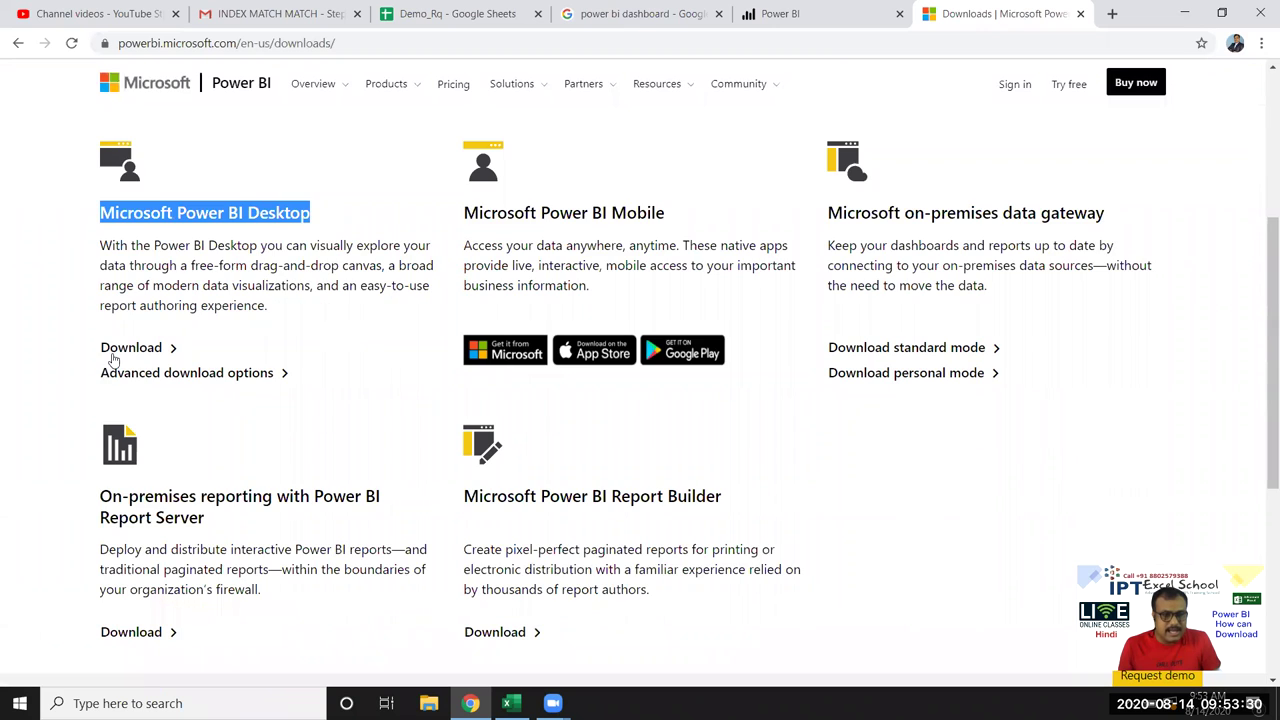
left_click(117, 352)
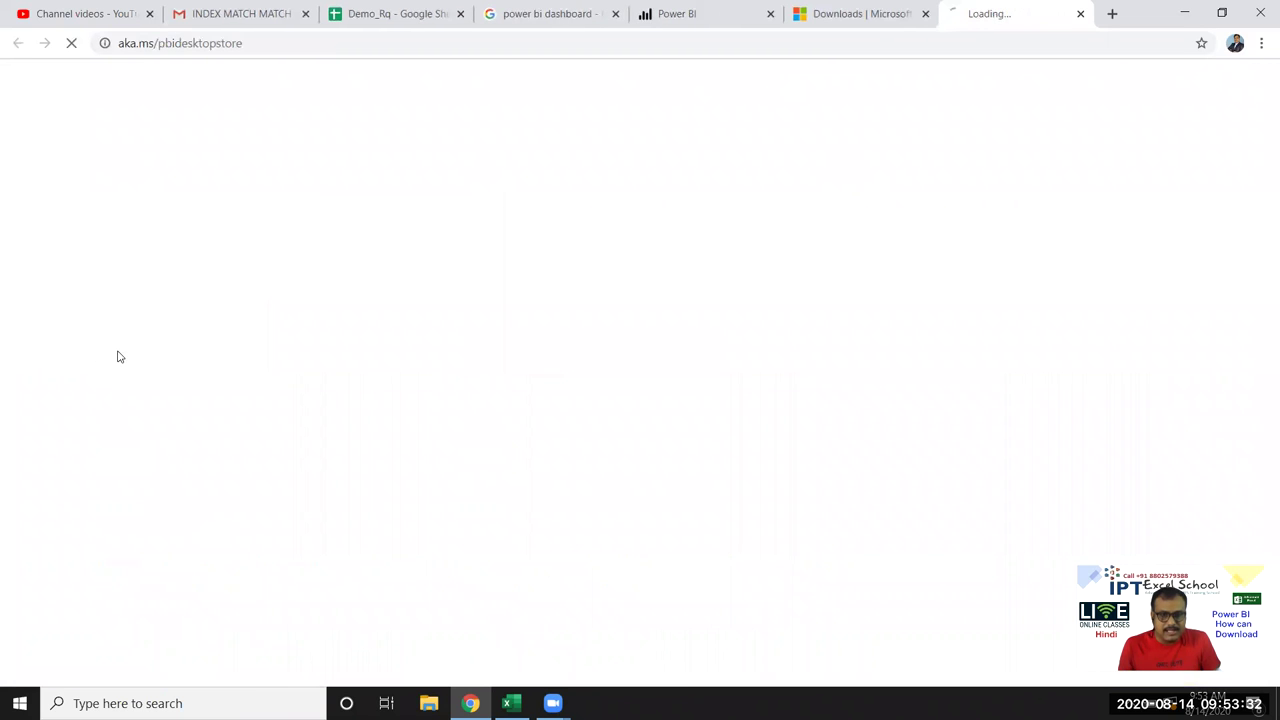
left_click(855, 13)
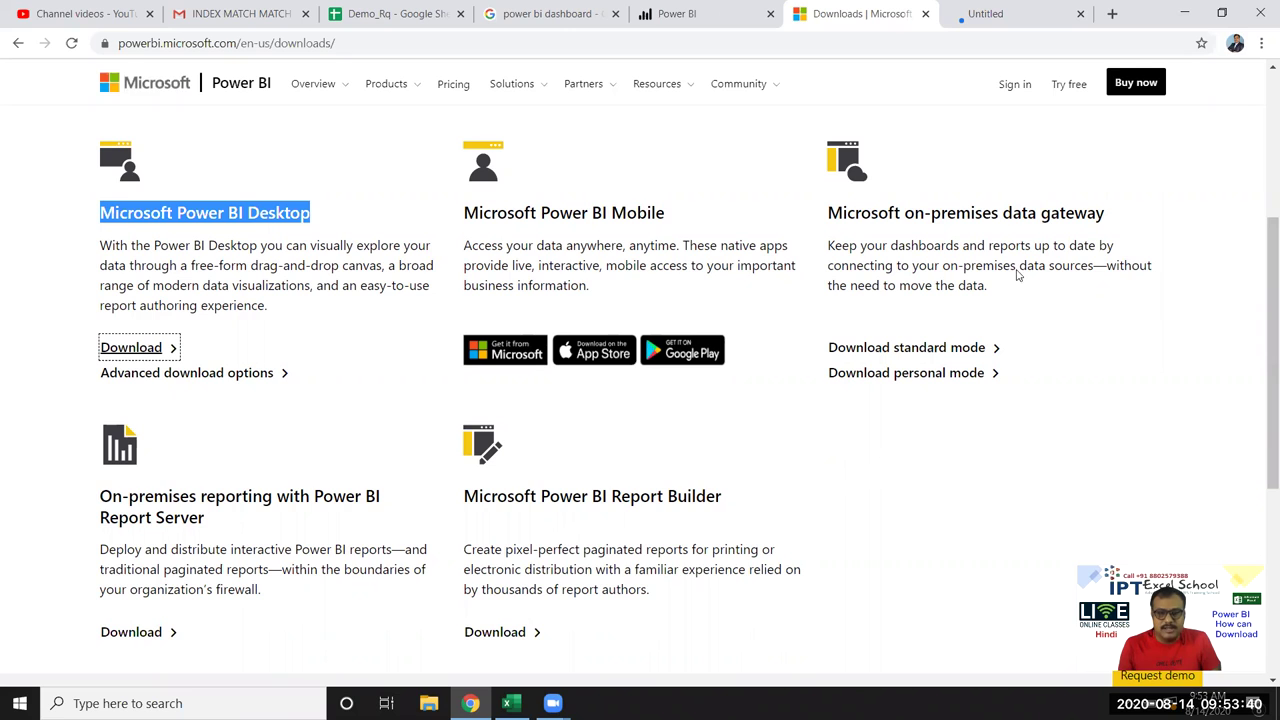
scroll(230, 392, "up", 1)
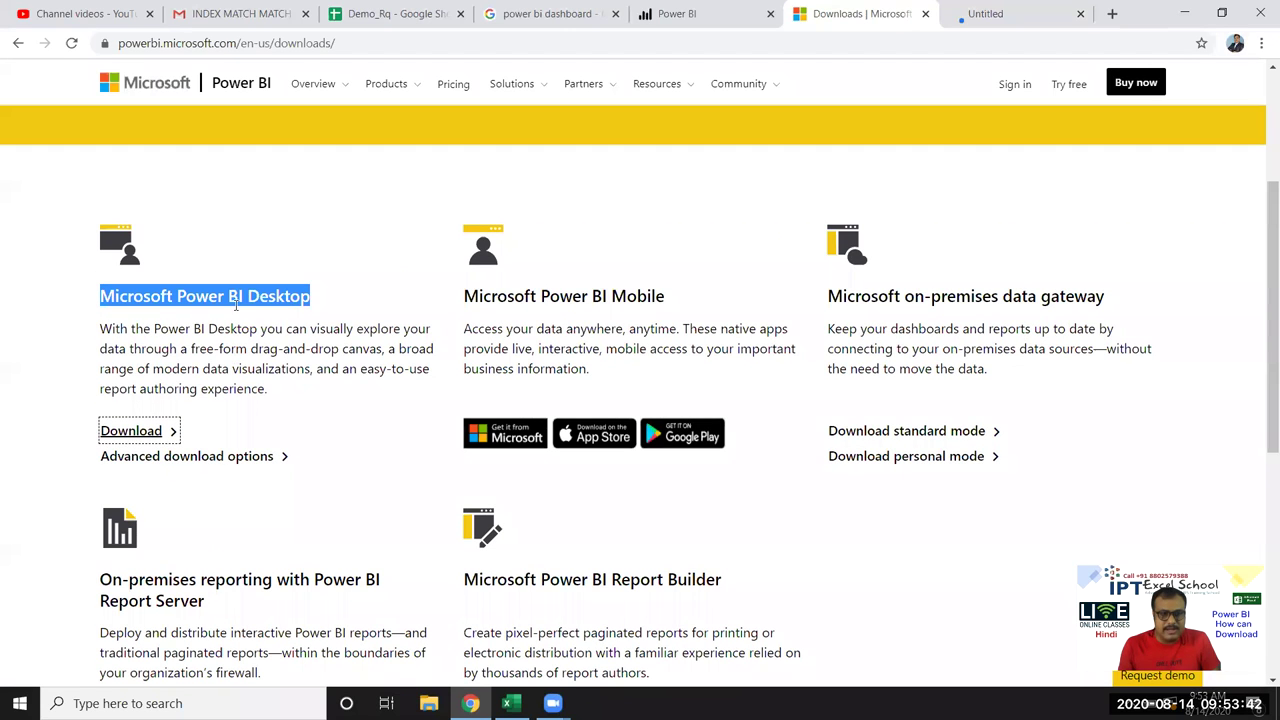
left_click(982, 20)
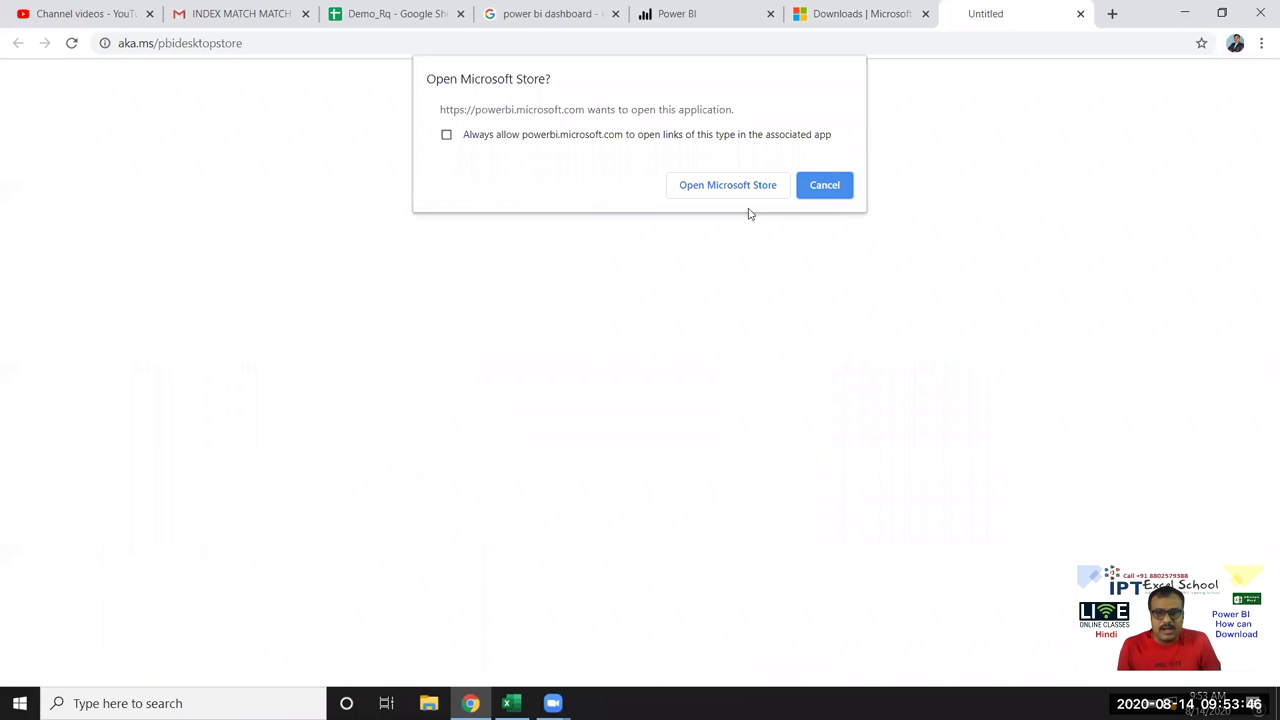
left_click(827, 192)
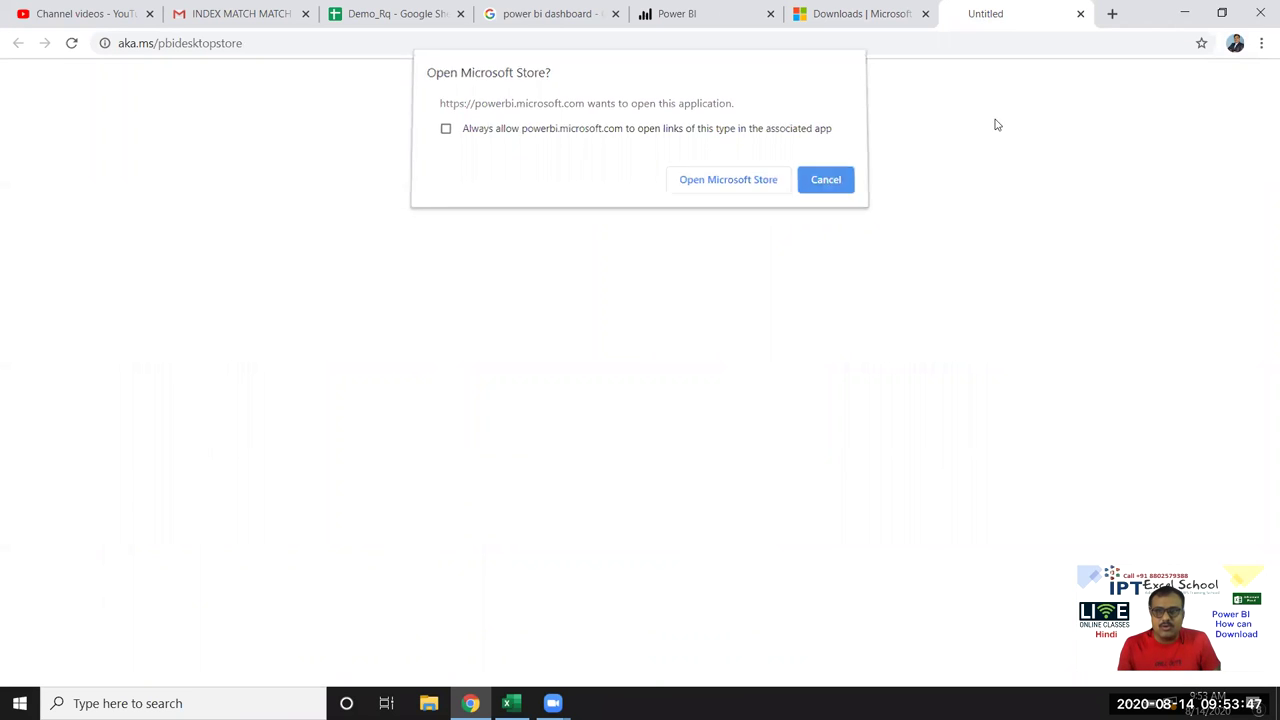
left_click(1081, 14)
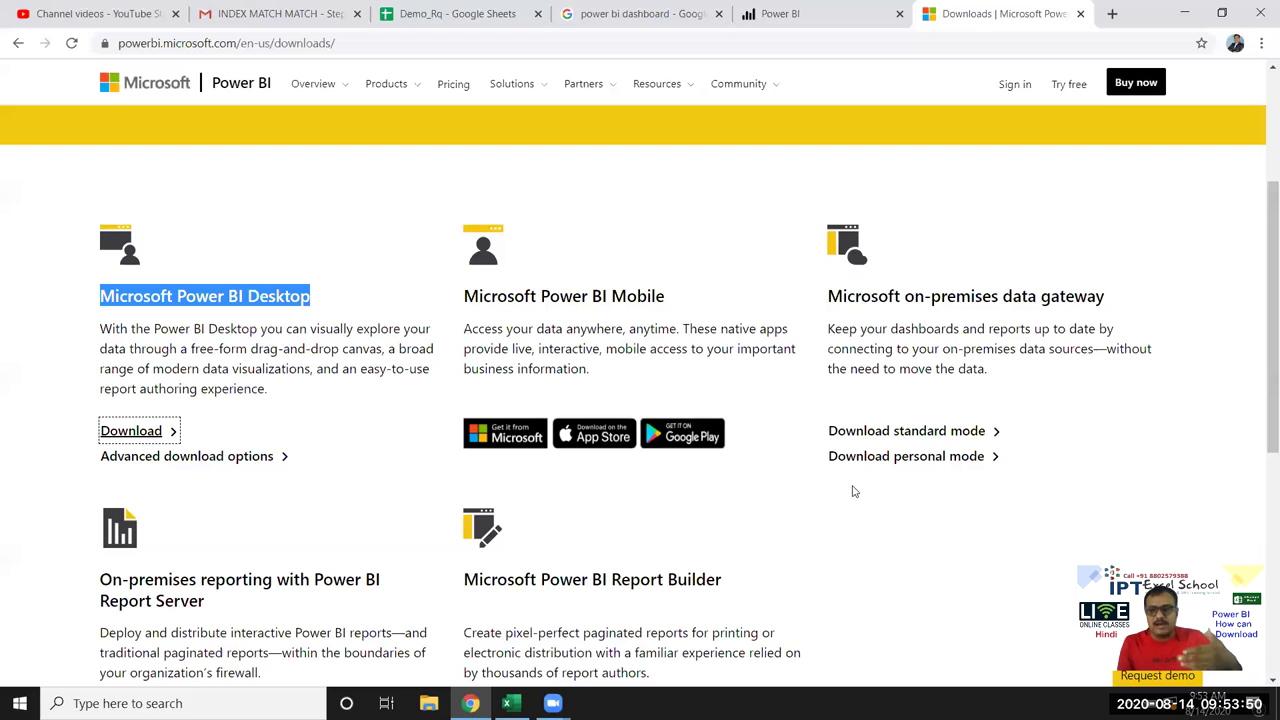
left_click(12, 424)
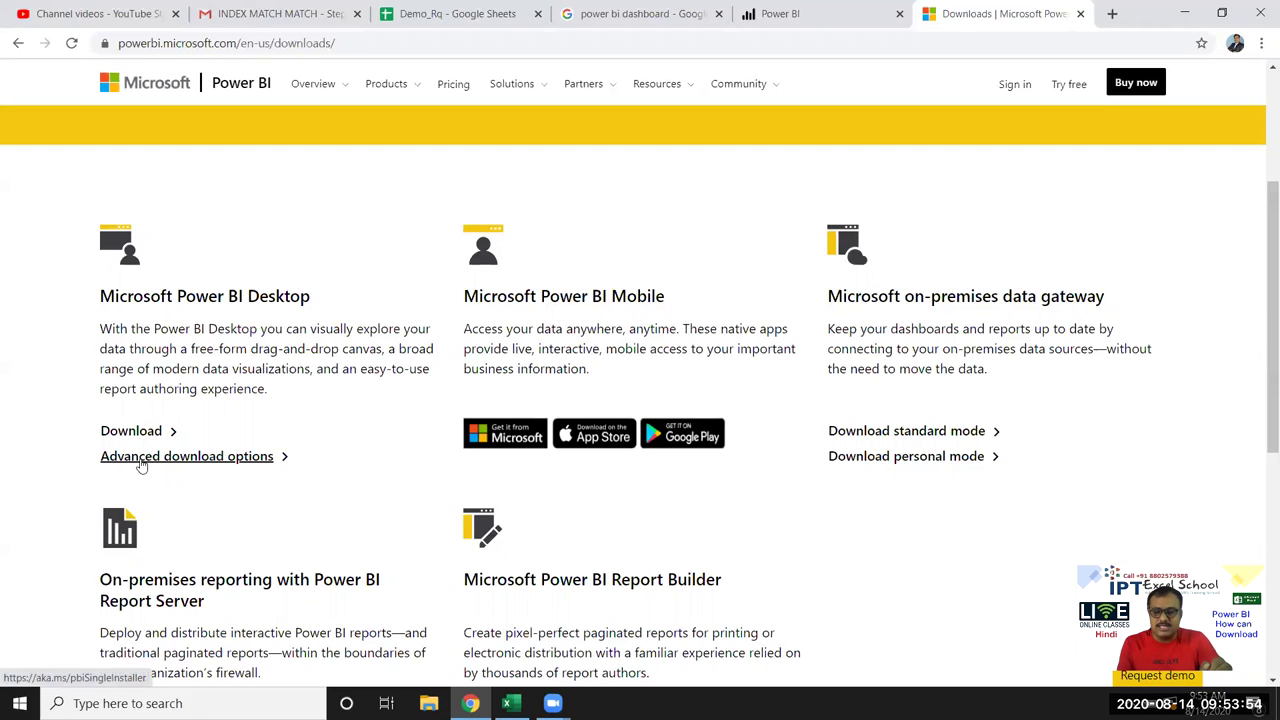
left_click(141, 463)
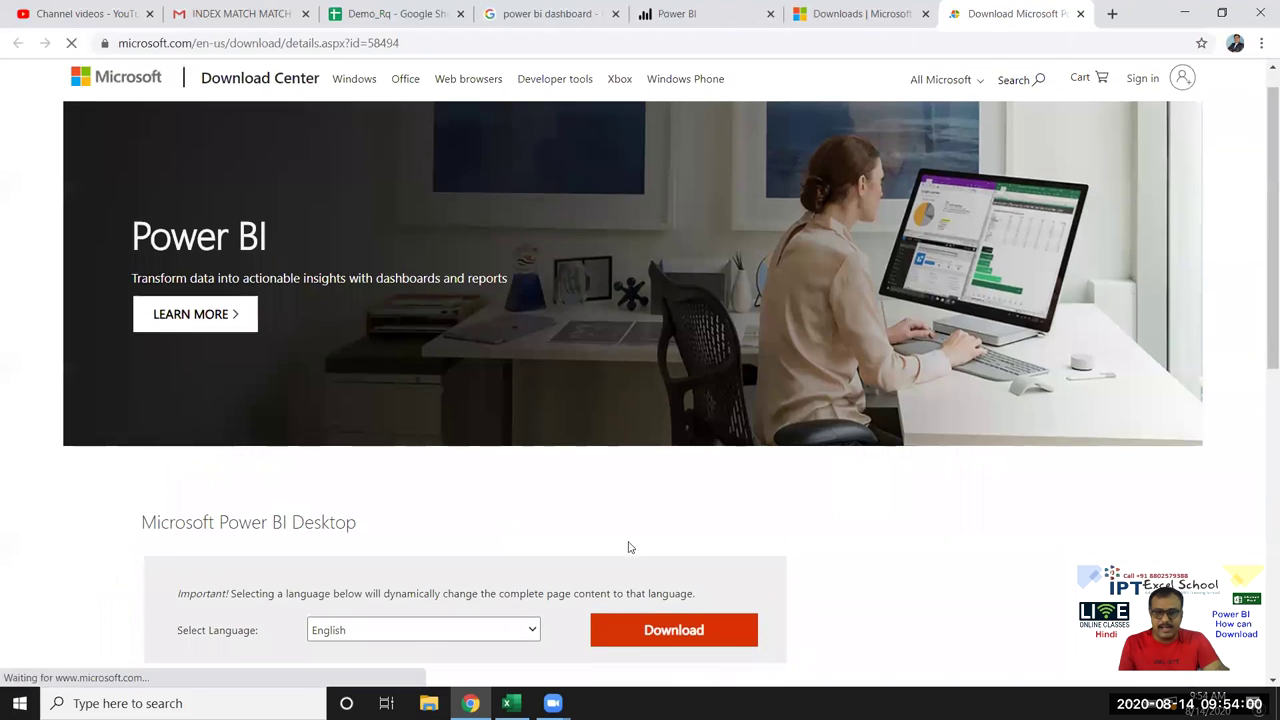
Open the Download Center's installer list and select PBIDesktopSetup_x64.exe (291.8 MB)
scroll(690, 450, "down", 2)
left_click(707, 421)
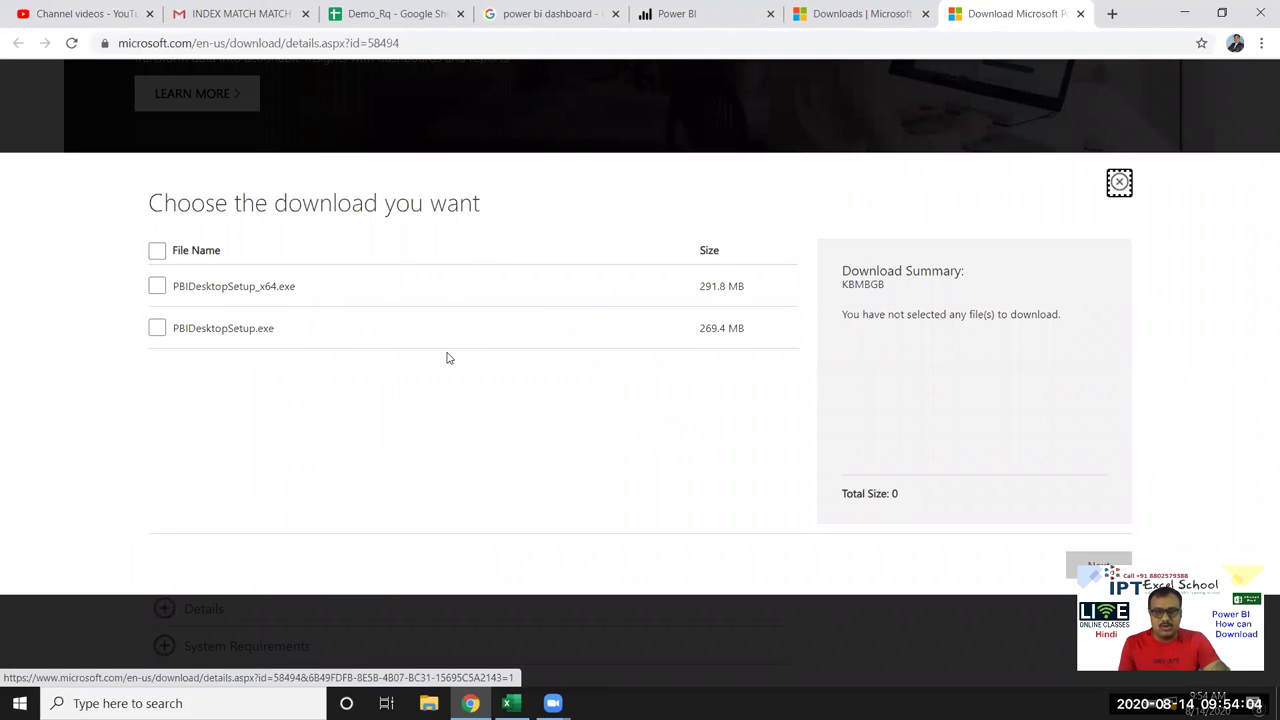
left_click(158, 287)
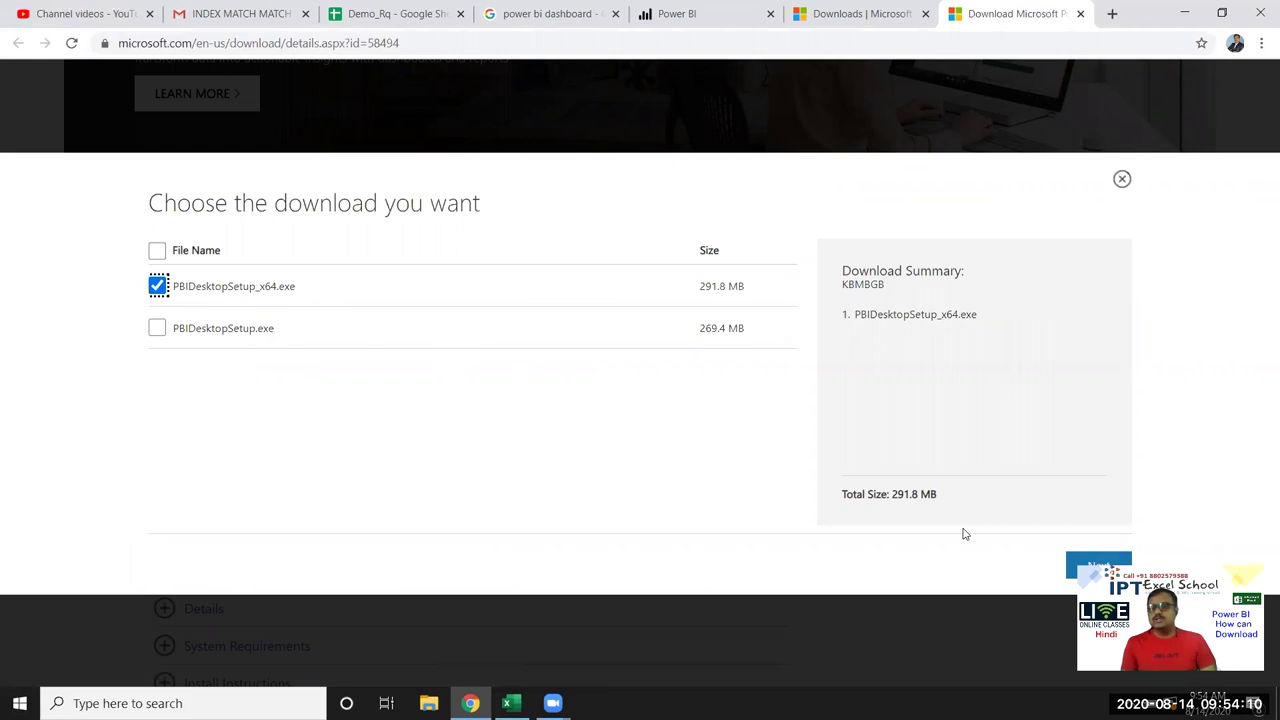
Close the installer list without downloading, then close the Download Center and Power BI download tabs
key("Escape")
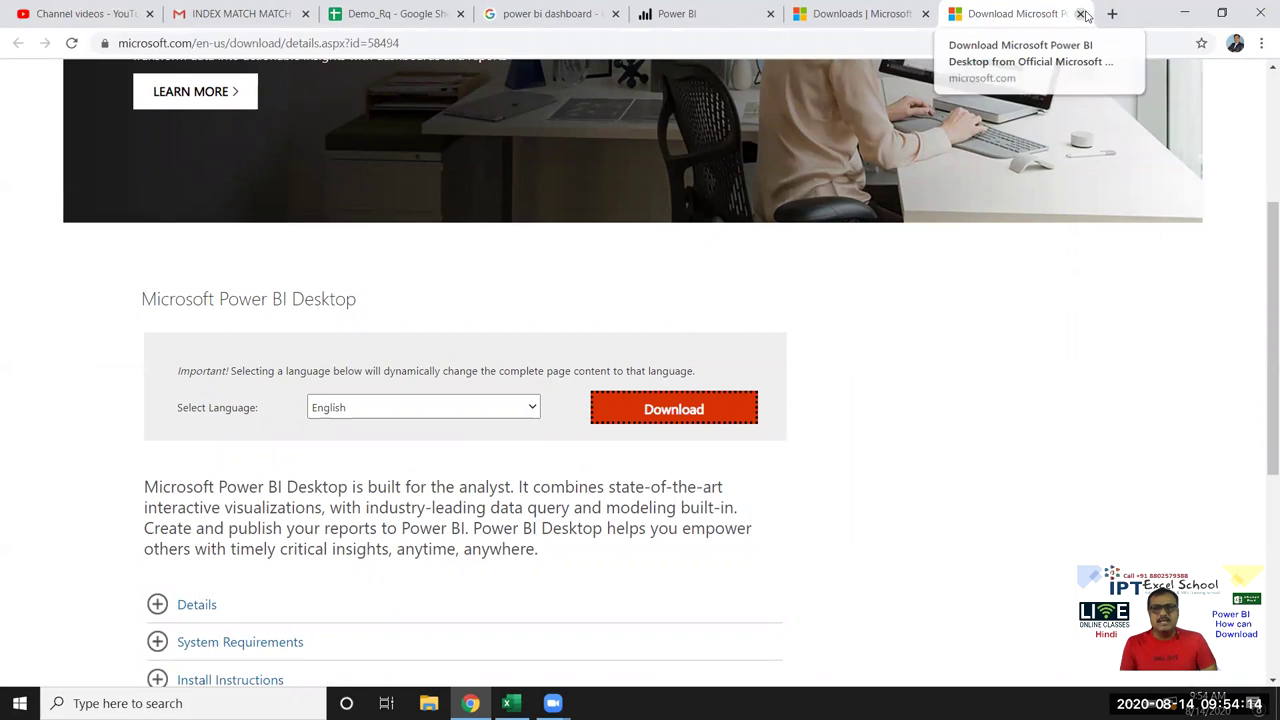
left_click(1081, 14)
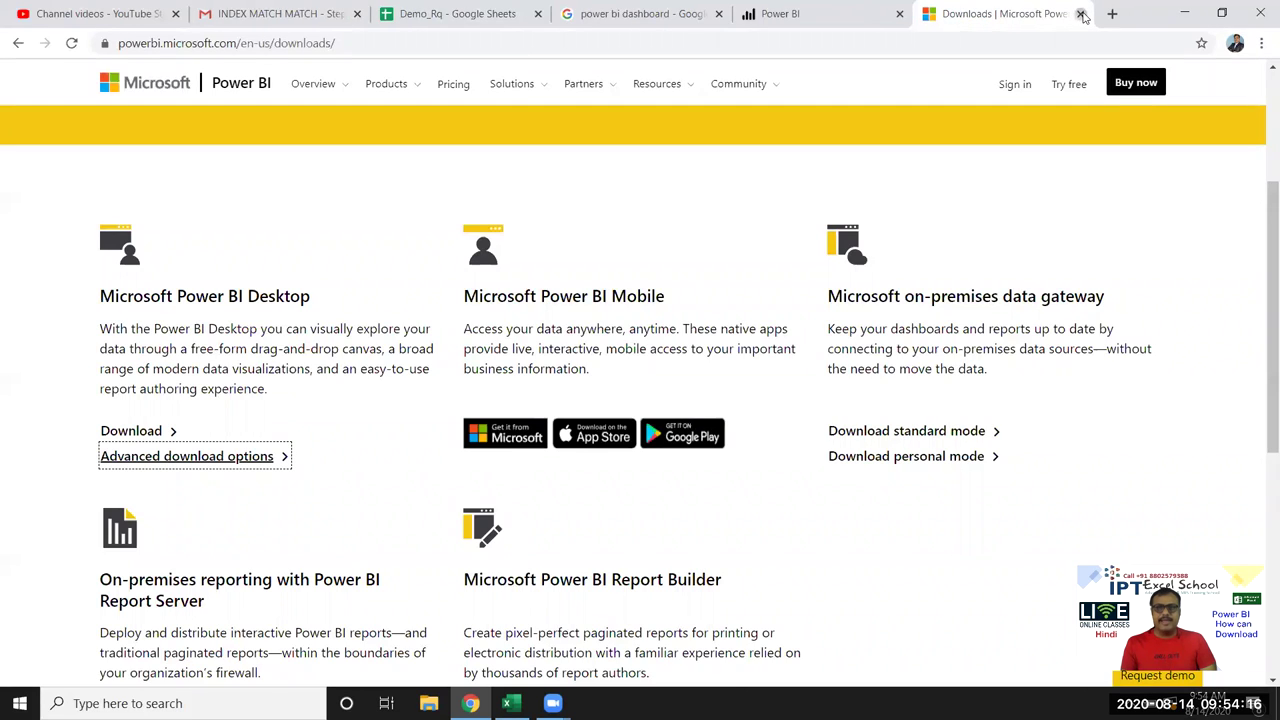
left_click(1081, 14)
Launch Power BI Desktop by searching 'power' in the taskbar, then close its welcome screen
key("super+d")
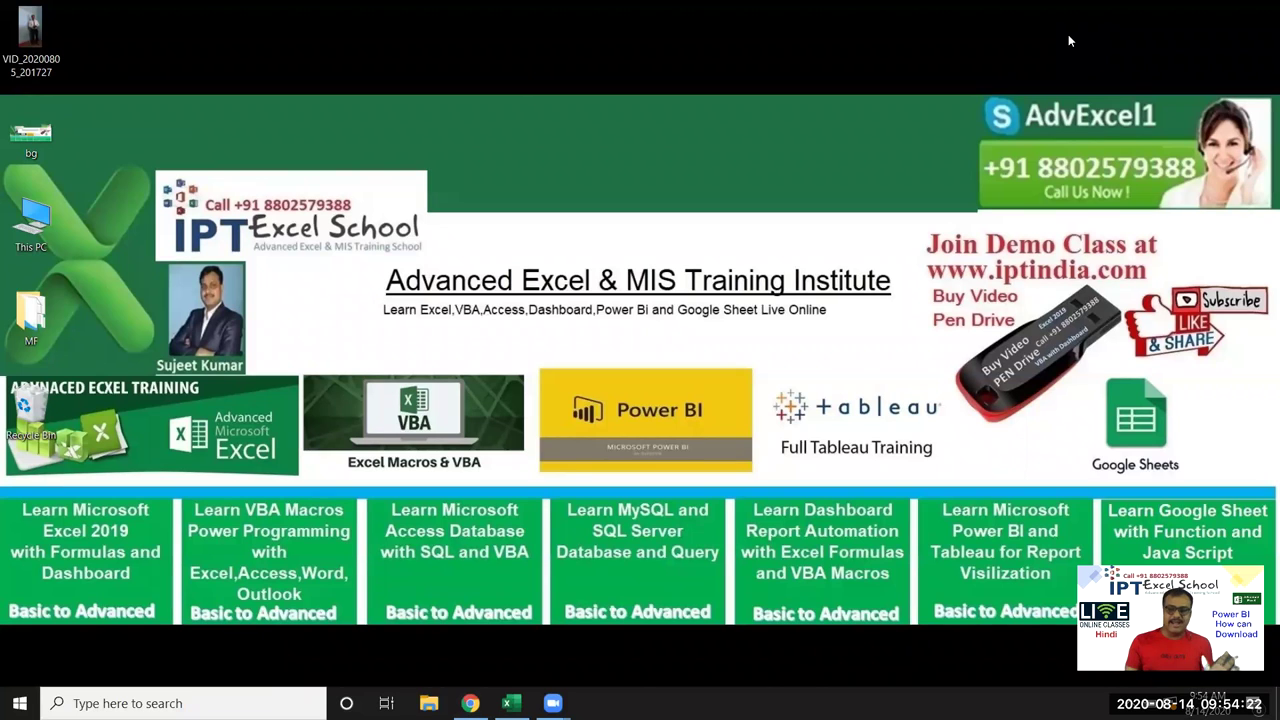
left_click(150, 703)
type("po")
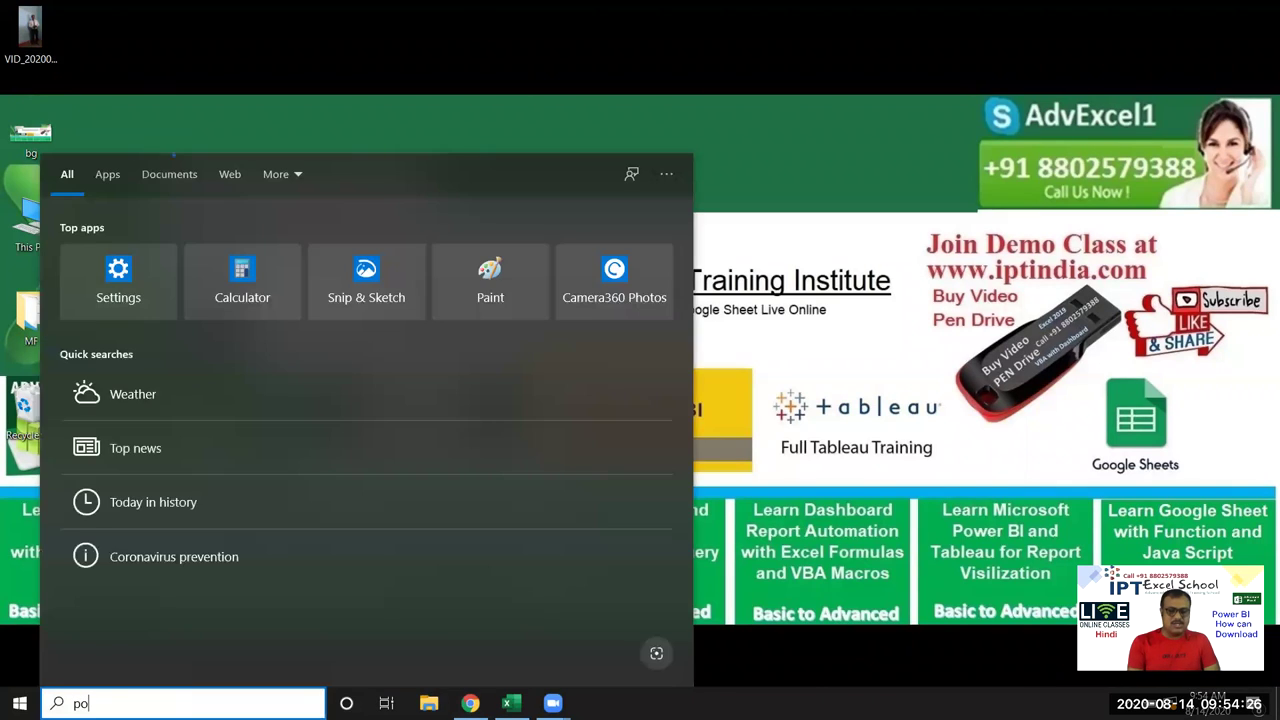
type("we")
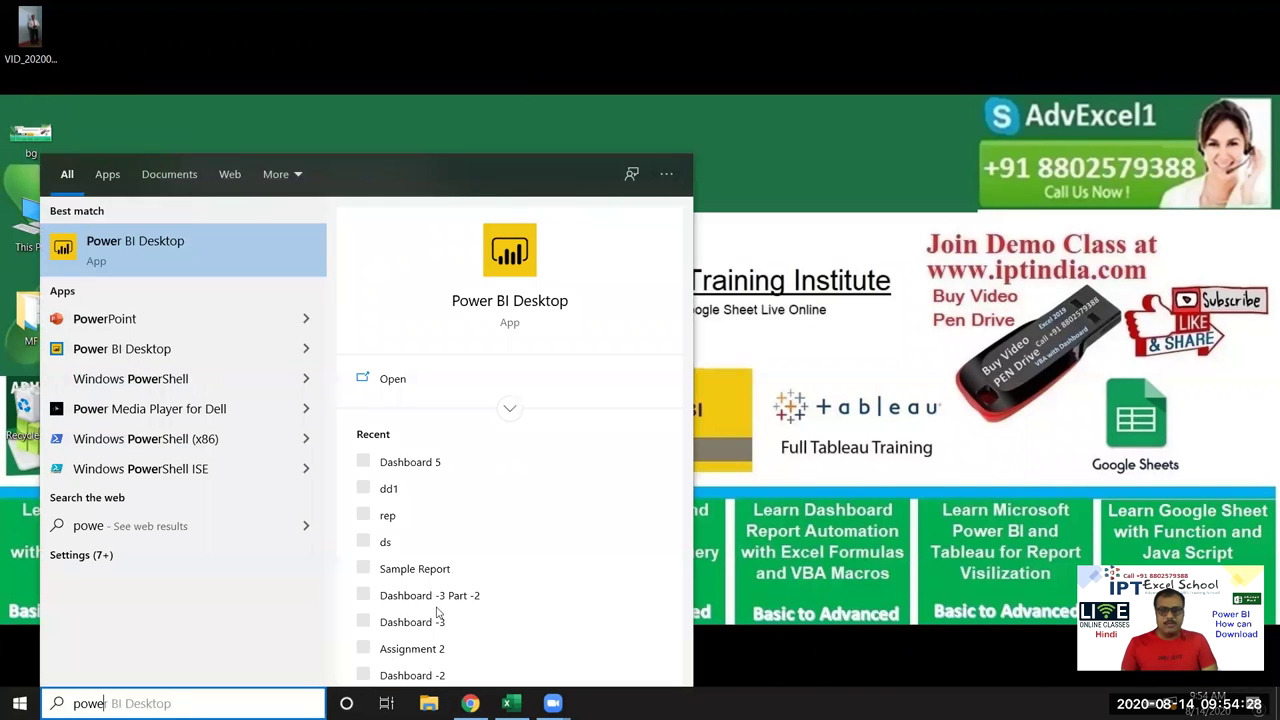
type("r")
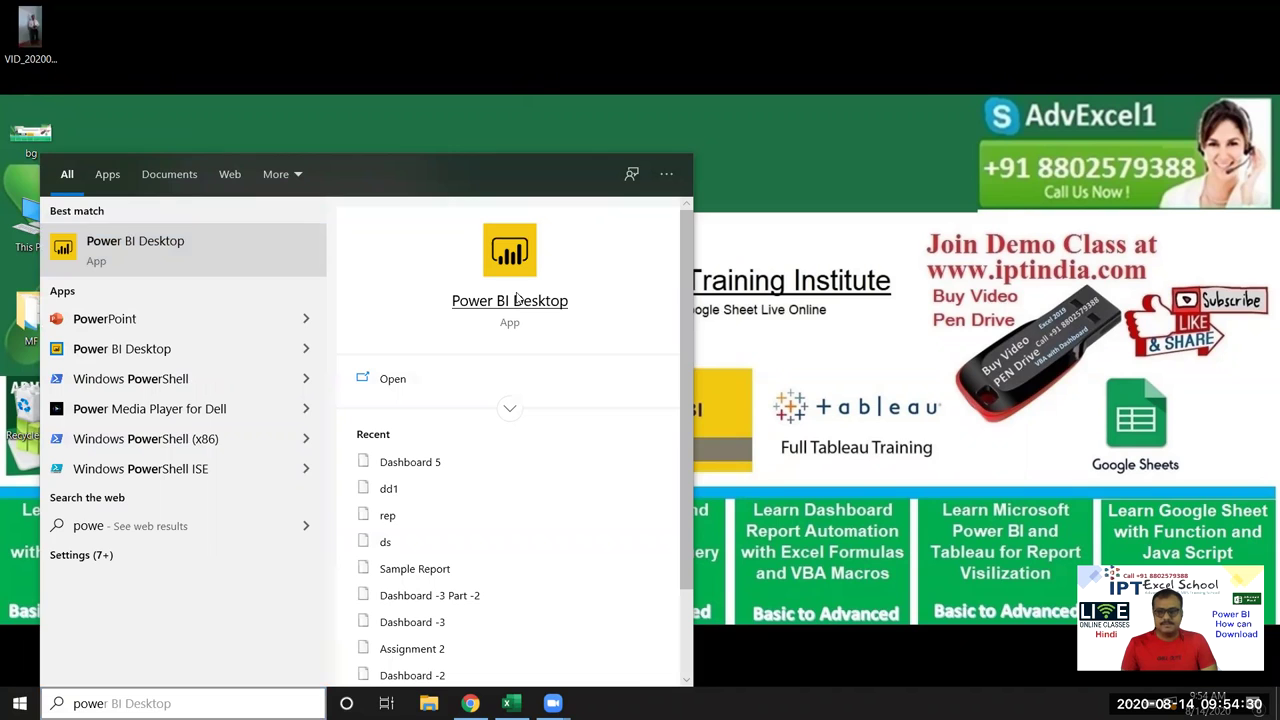
left_click(516, 296)
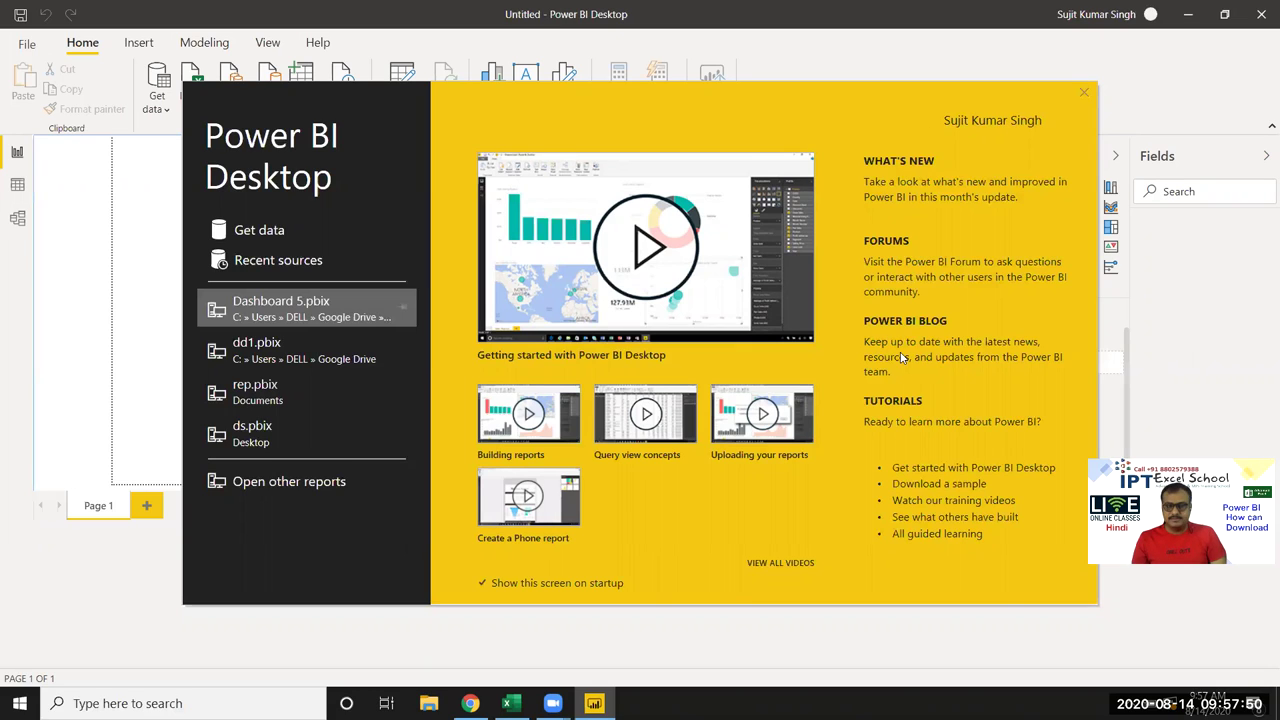
left_click(1085, 95)
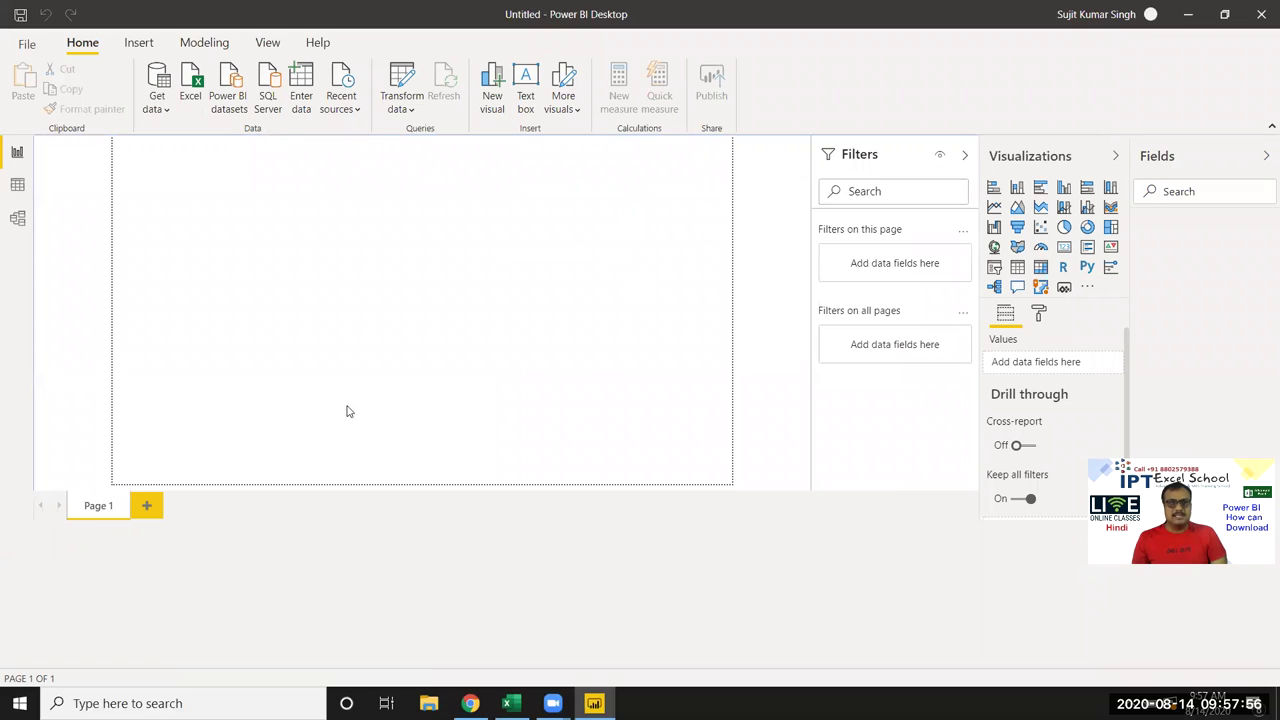